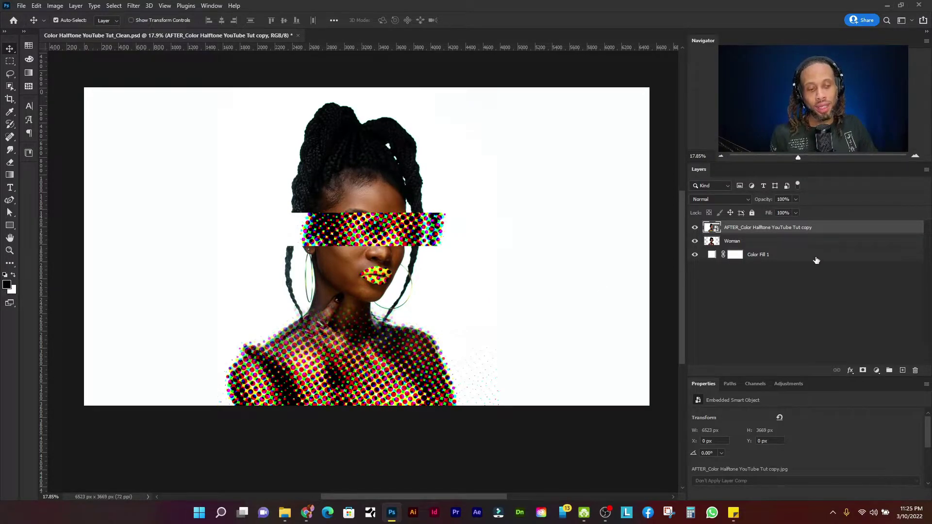
Delete the finished AFTER reference layer and make Color Fill 1 visible again
left_click(695, 227)
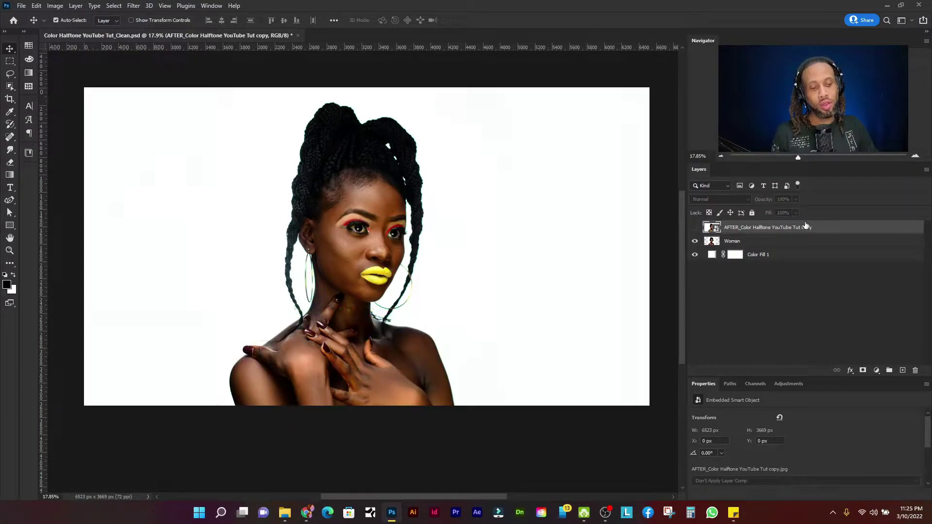
left_click(915, 370)
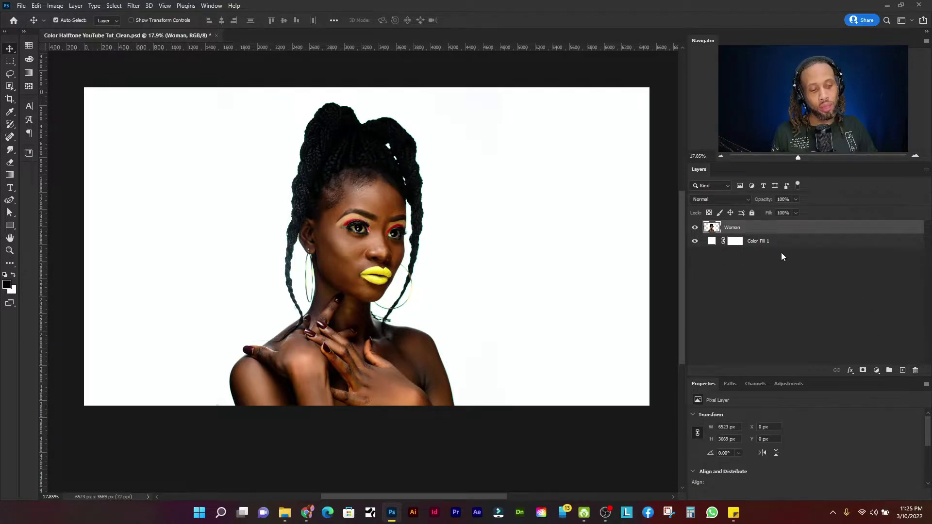
left_click(695, 240)
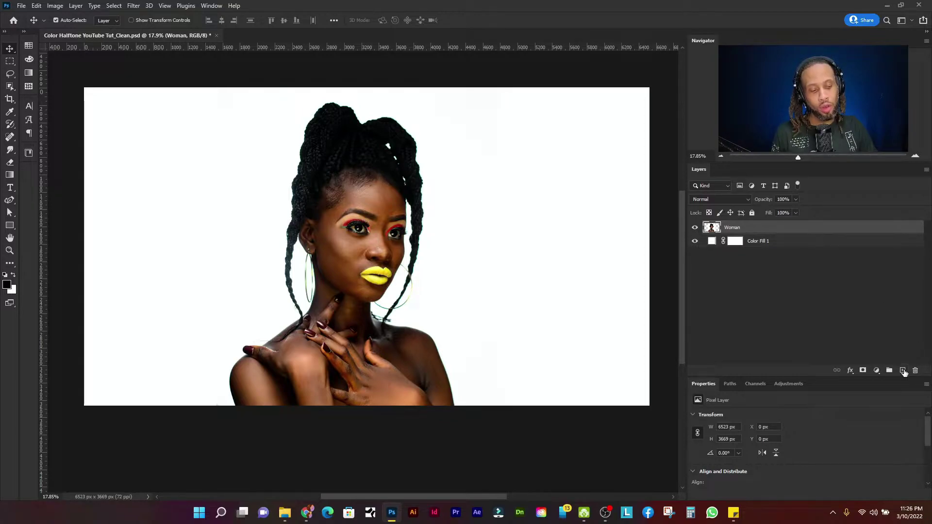
Add a new layer above Woman and fill it with 50% Gray
left_click(902, 370)
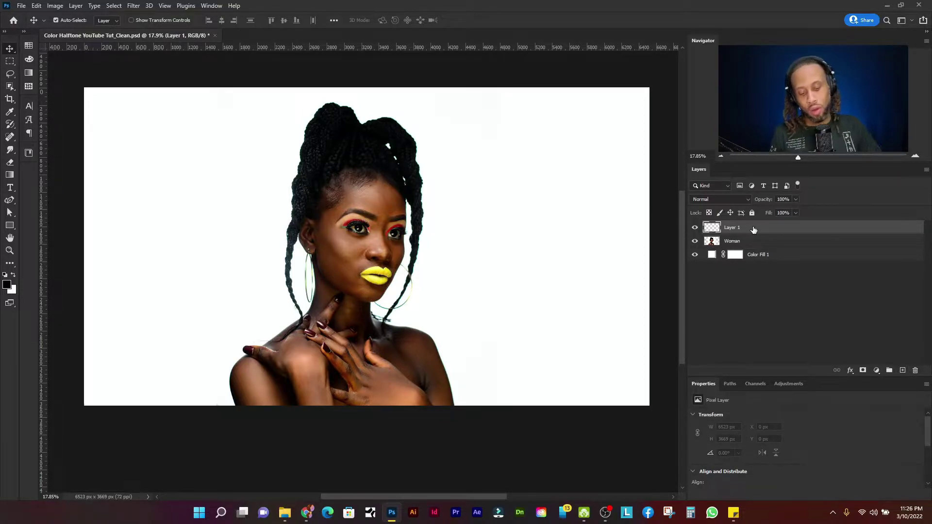
key("shift+F5")
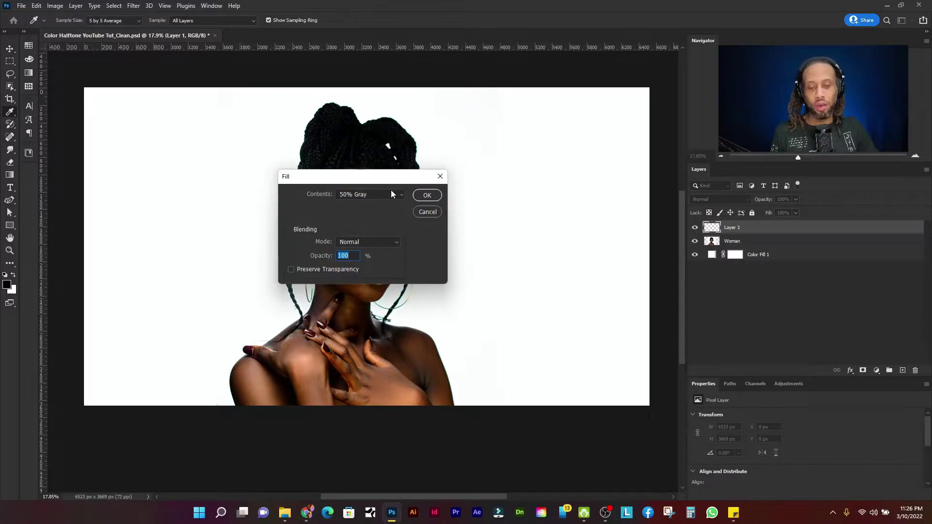
left_click(362, 193)
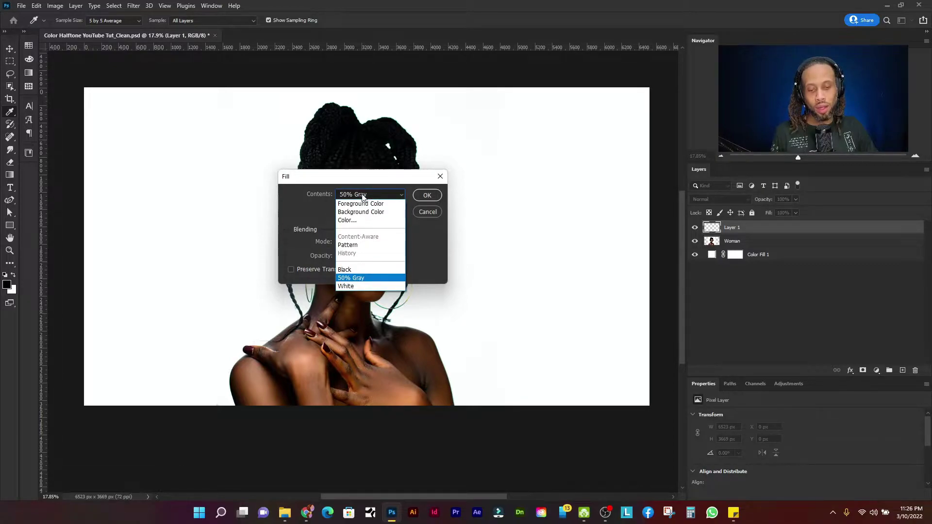
left_click(362, 277)
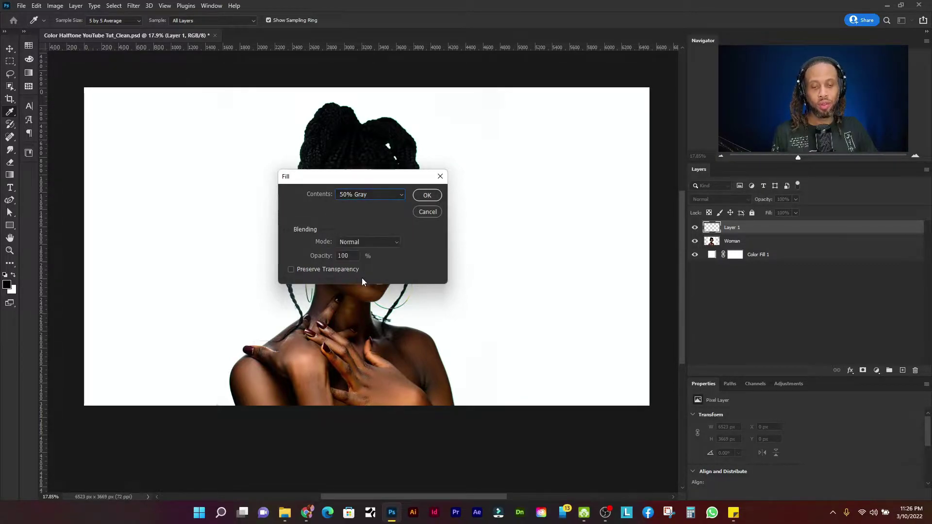
left_click(427, 195)
key("v")
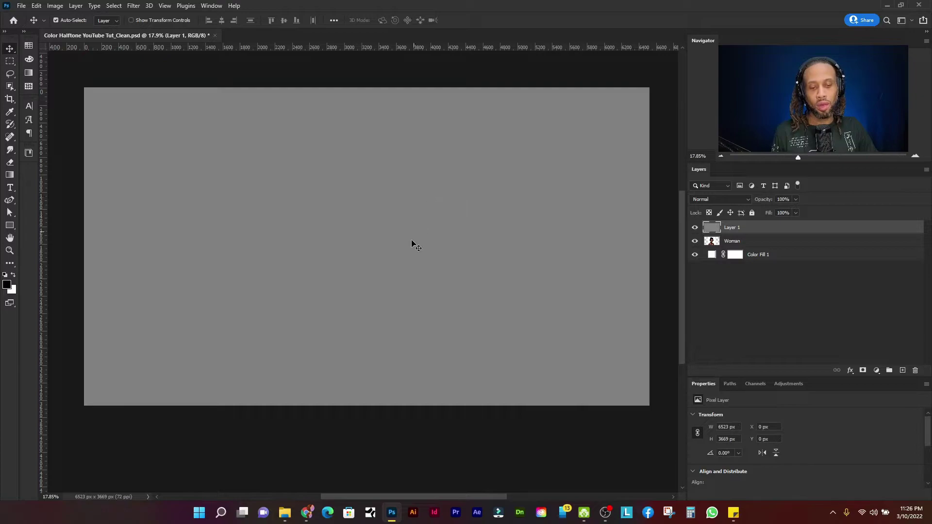
Convert Layer 1 to a smart object and apply Pixelate > Color Halftone
right_click(751, 229)
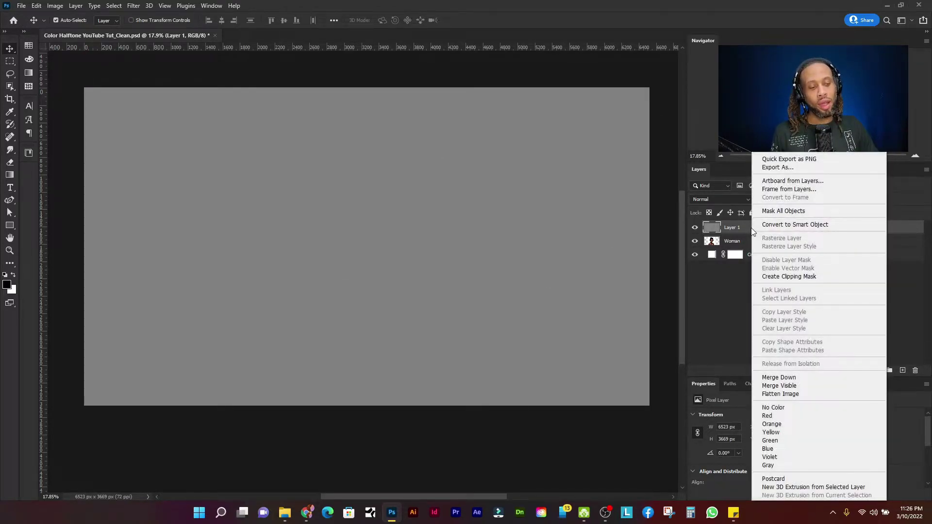
left_click(788, 225)
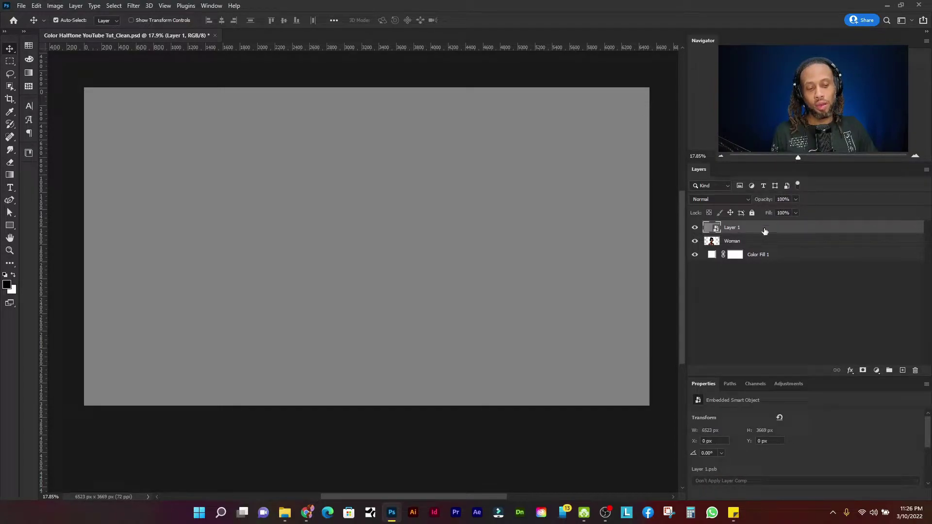
left_click(133, 6)
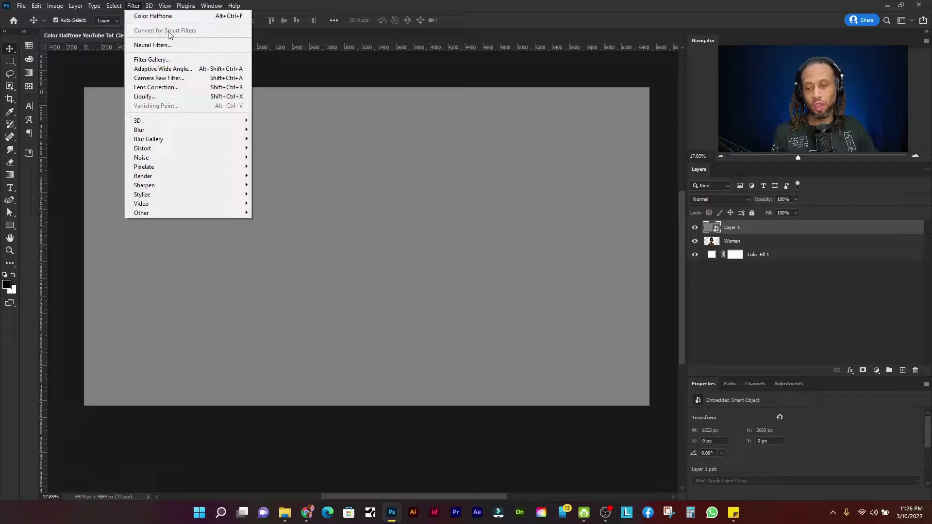
left_click(762, 234)
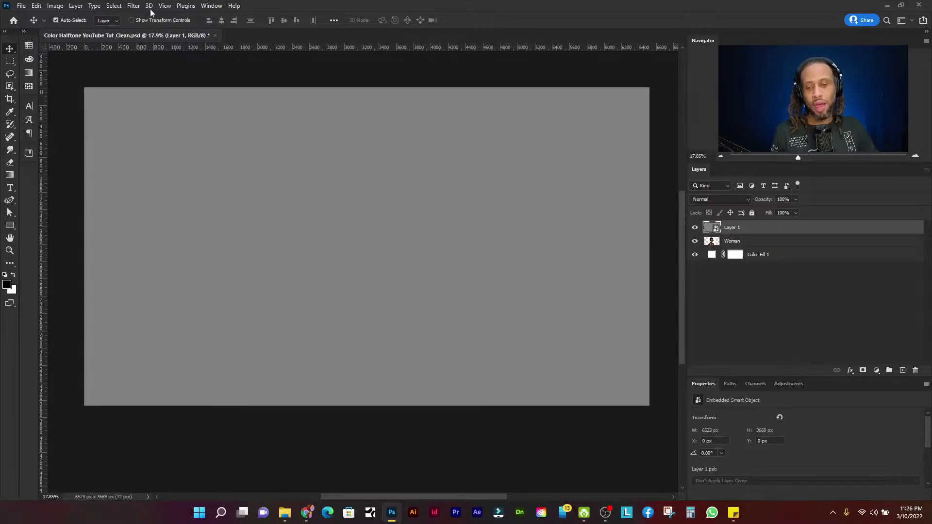
left_click(134, 6)
mouse_move(216, 167)
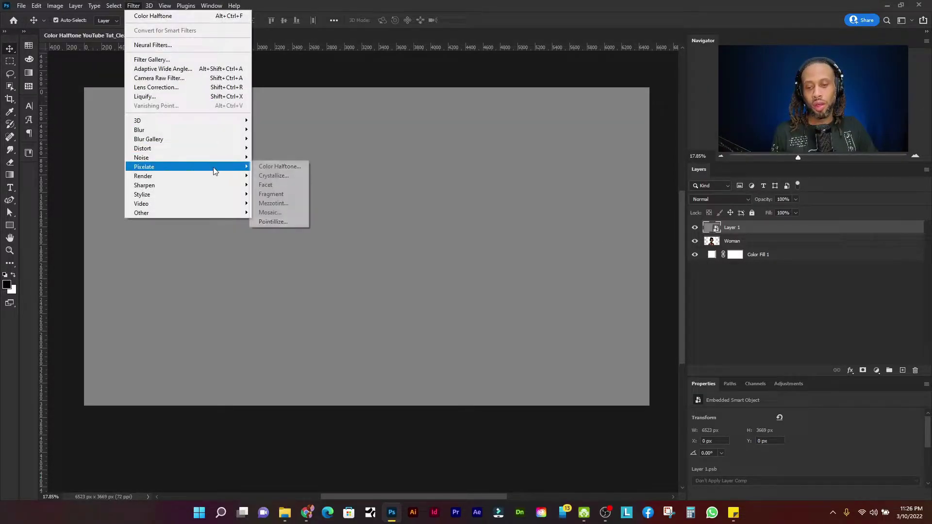
left_click(286, 167)
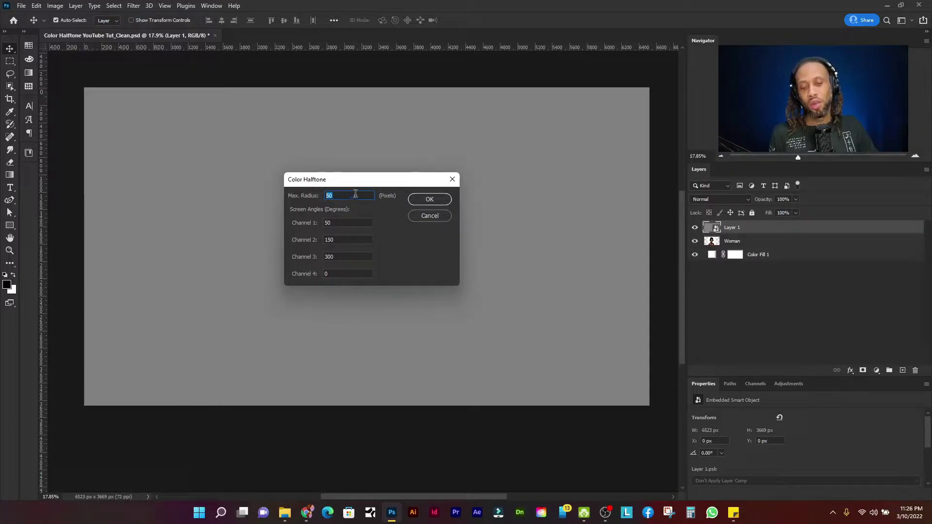
Set Max. Radius to 127 after the 200 value is rejected, and Channel 1 angle to 0
type("4")
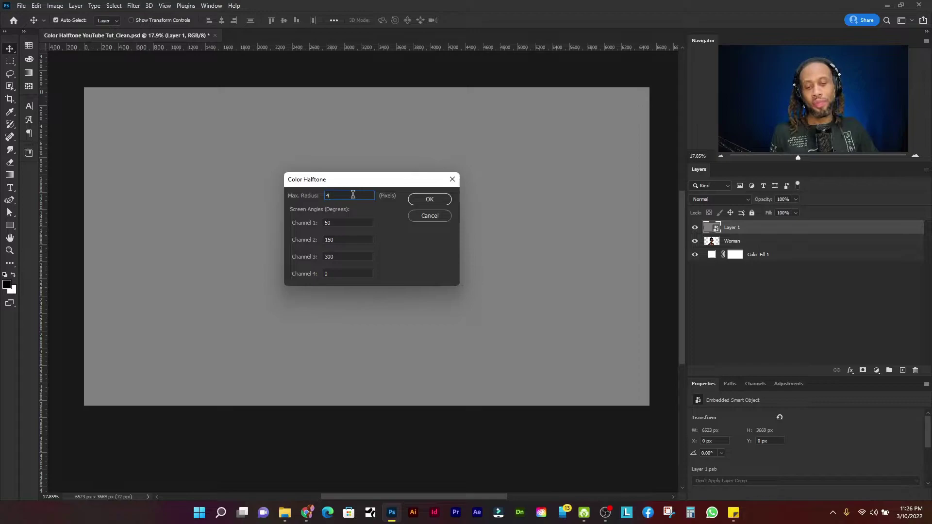
left_click_drag(295, 195, 339, 194)
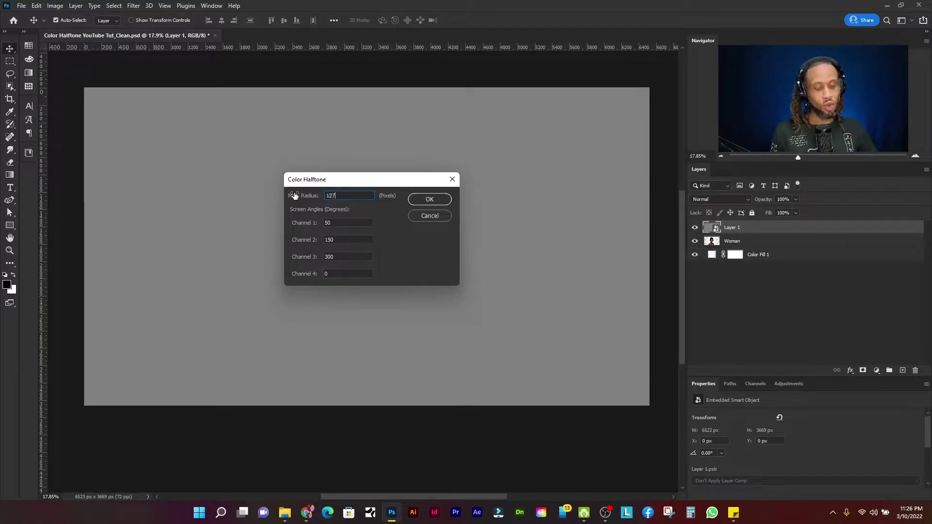
left_click(291, 196)
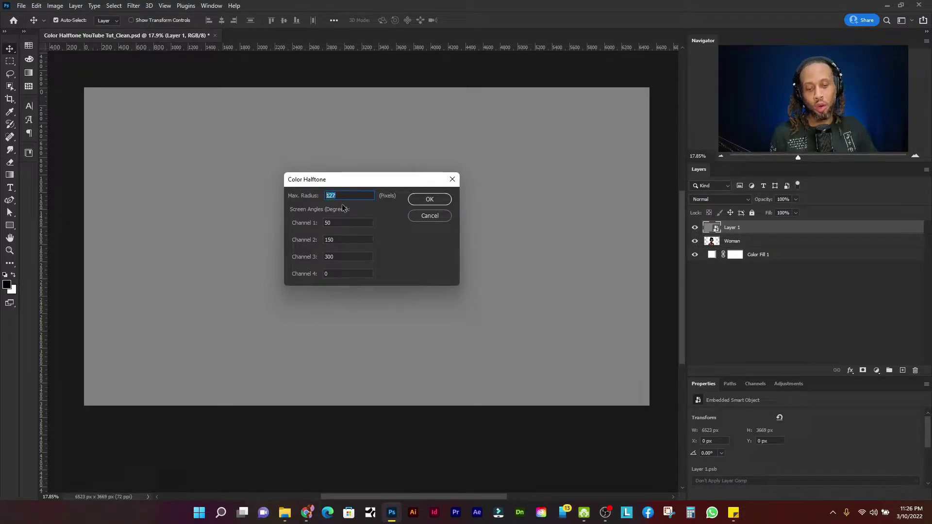
type("200")
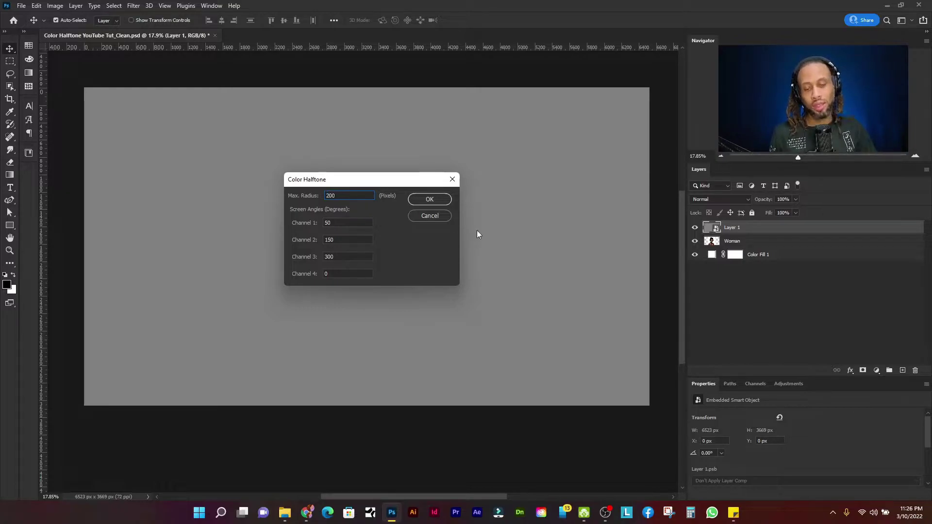
left_click(359, 224)
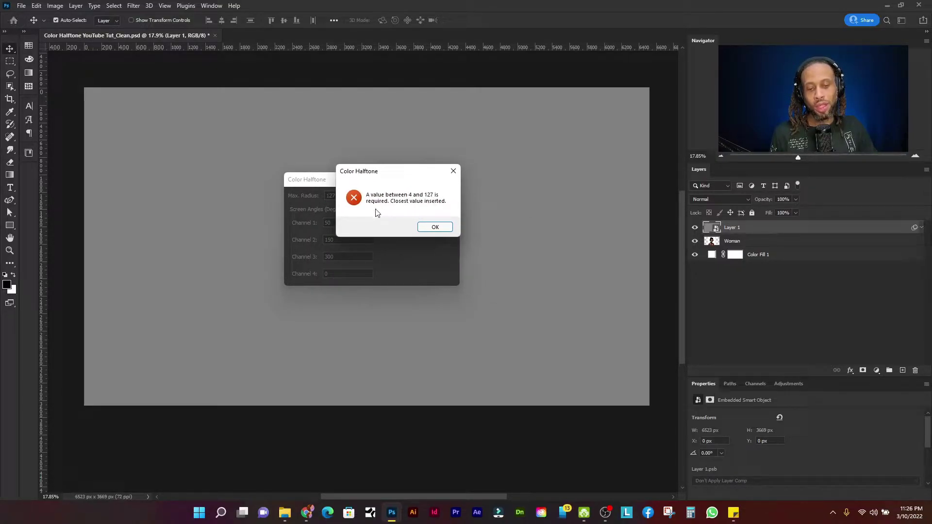
left_click(435, 227)
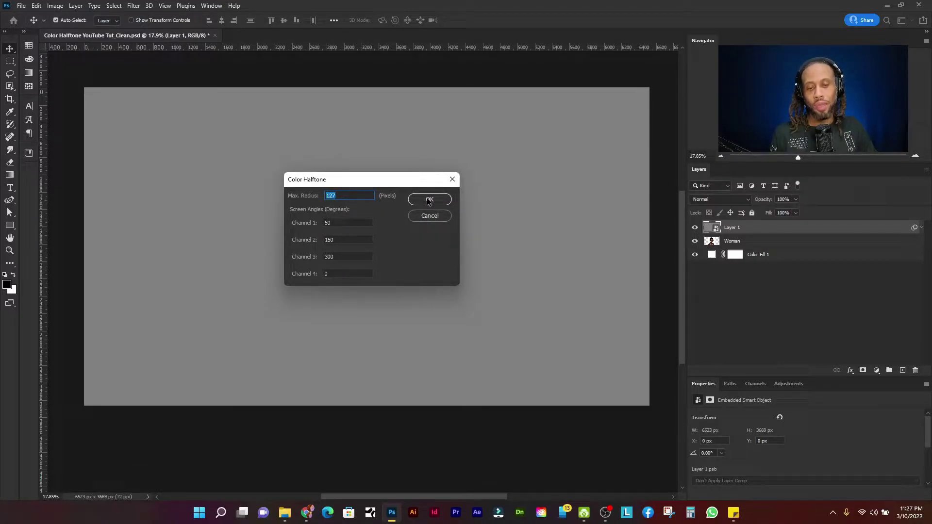
key("Tab")
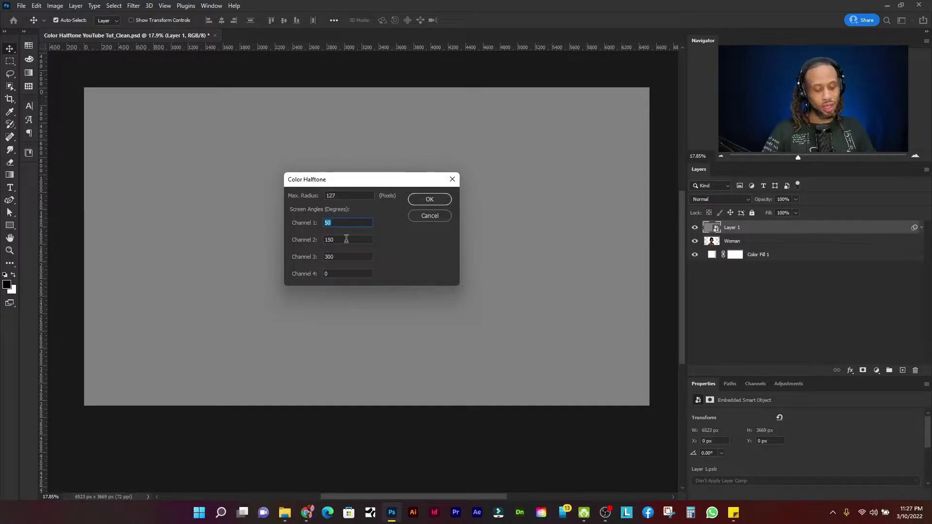
type("0")
key("Tab")
key("Tab")
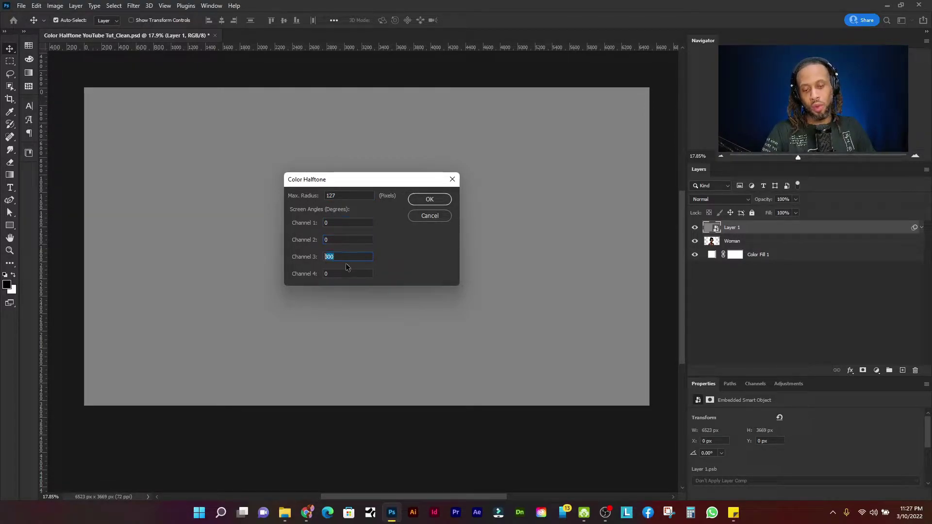
Apply the halftone with zero screen angles, then try a 50 pixel max radius
type("0")
left_click(426, 202)
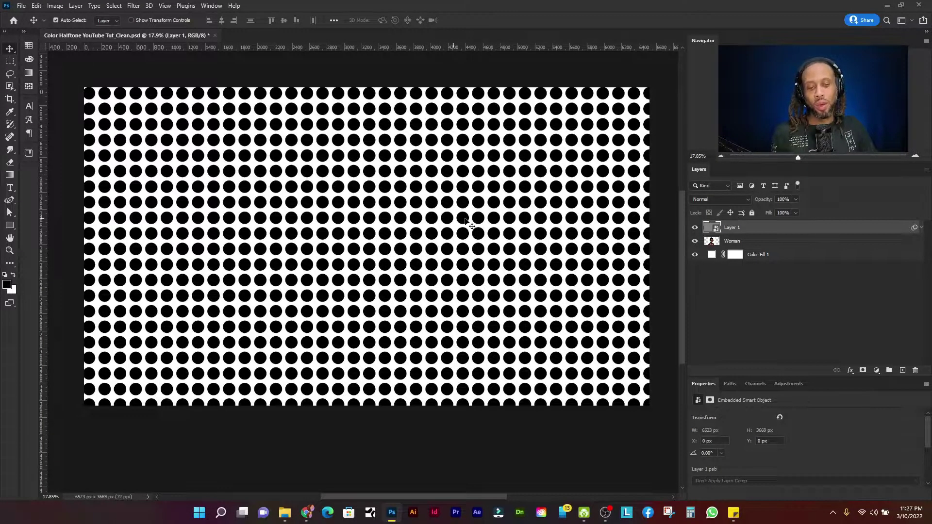
left_click(921, 227)
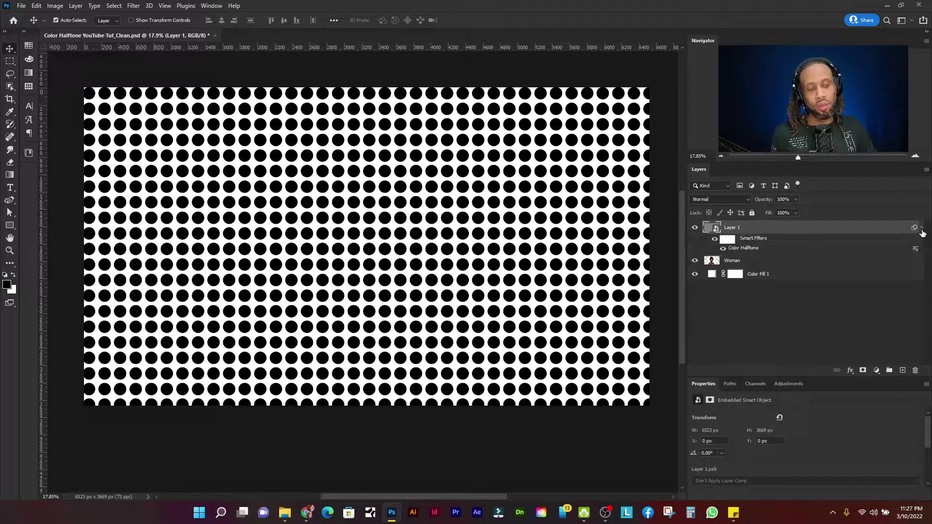
double_click(747, 247)
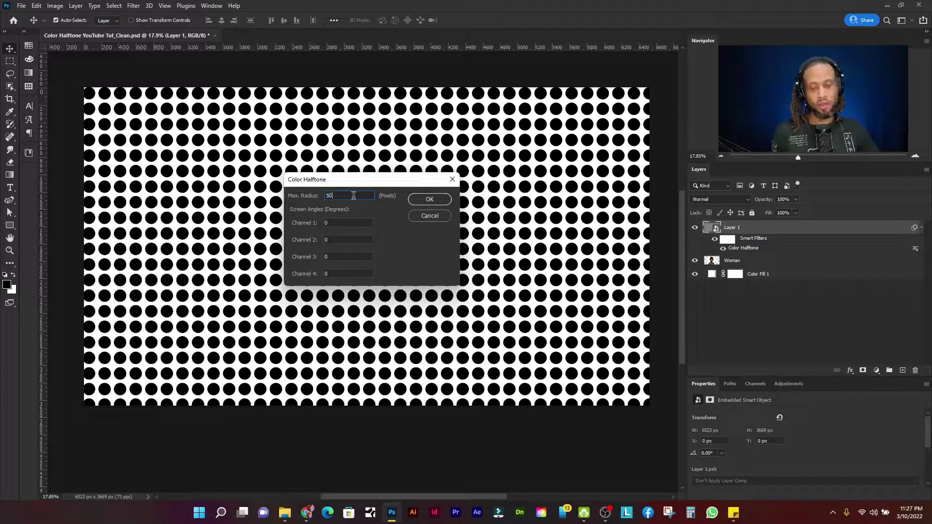
type("50")
left_click(429, 199)
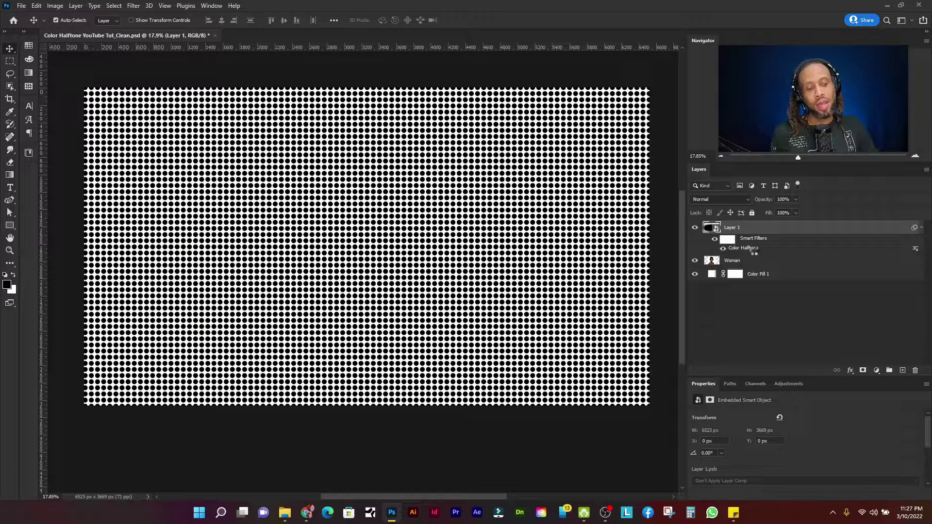
Reopen the Color Halftone smart filter and raise Max. Radius to 100
double_click(754, 250)
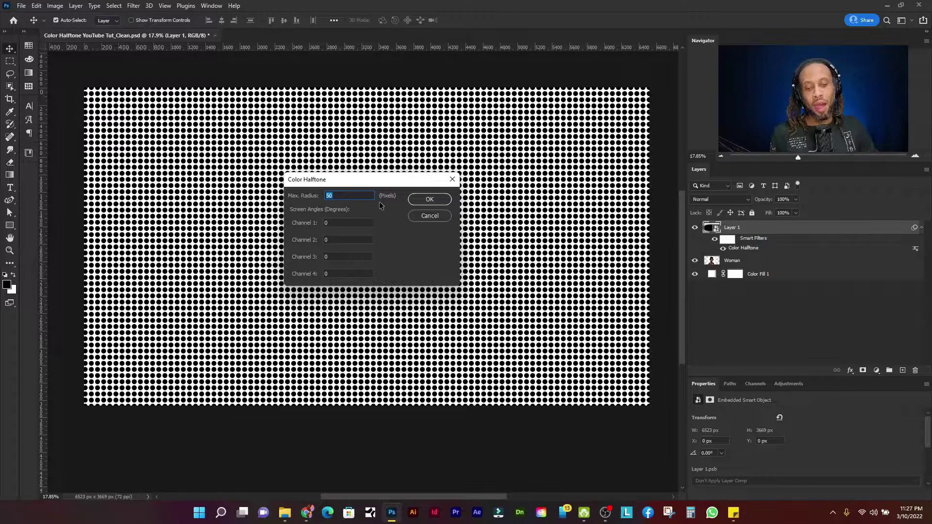
left_click(327, 223)
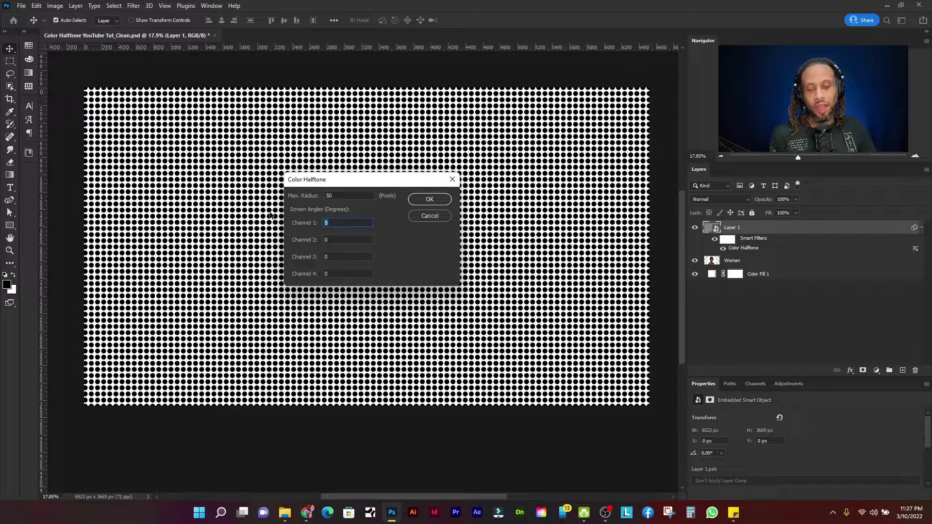
double_click(347, 223)
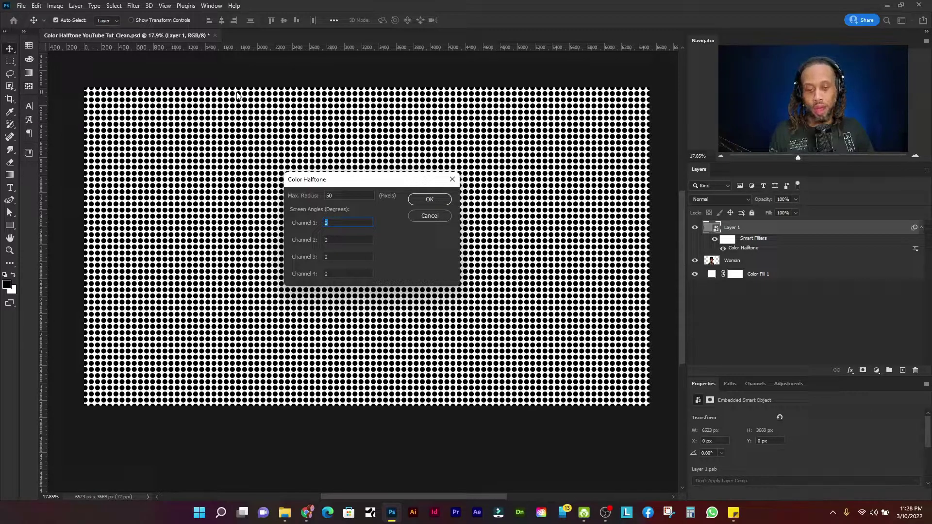
double_click(342, 194)
type("100")
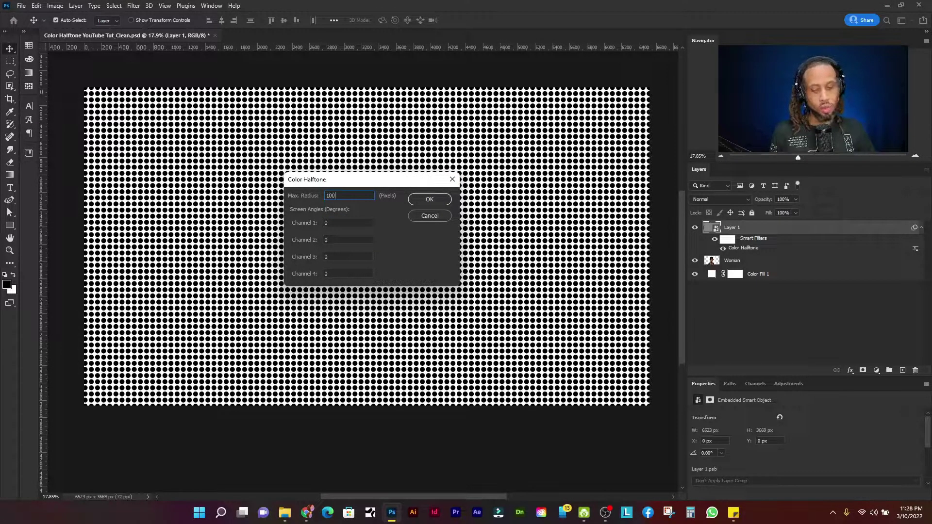
left_click(433, 199)
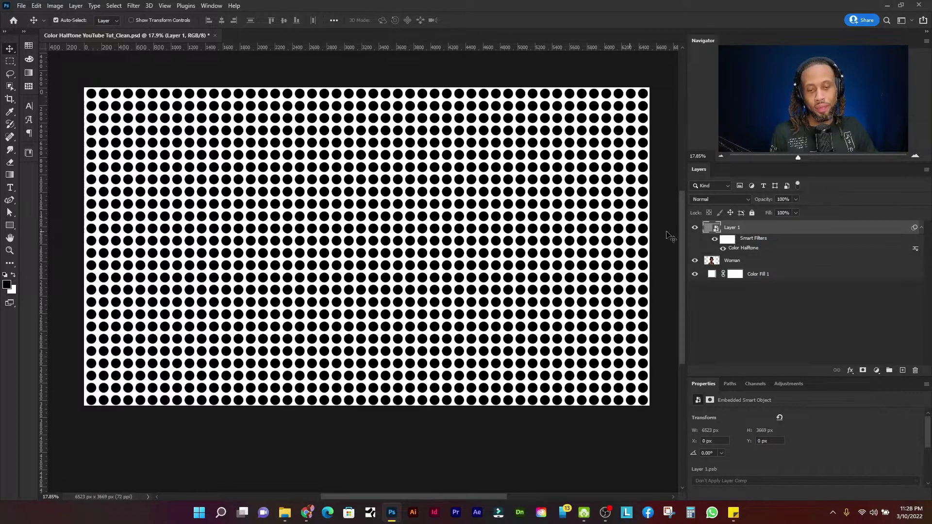
Set the Channel 1 screen angle to 50 and fit the image in the window
double_click(742, 247)
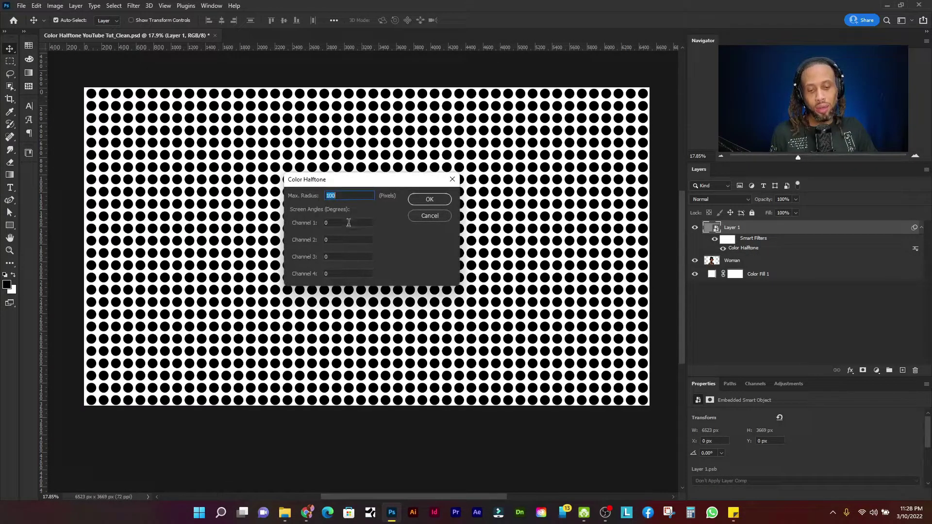
double_click(358, 223)
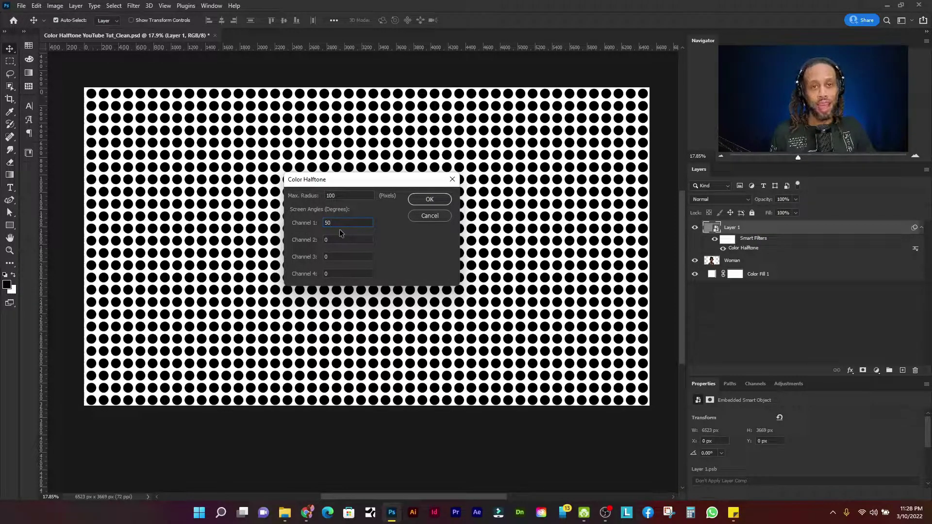
left_click(427, 199)
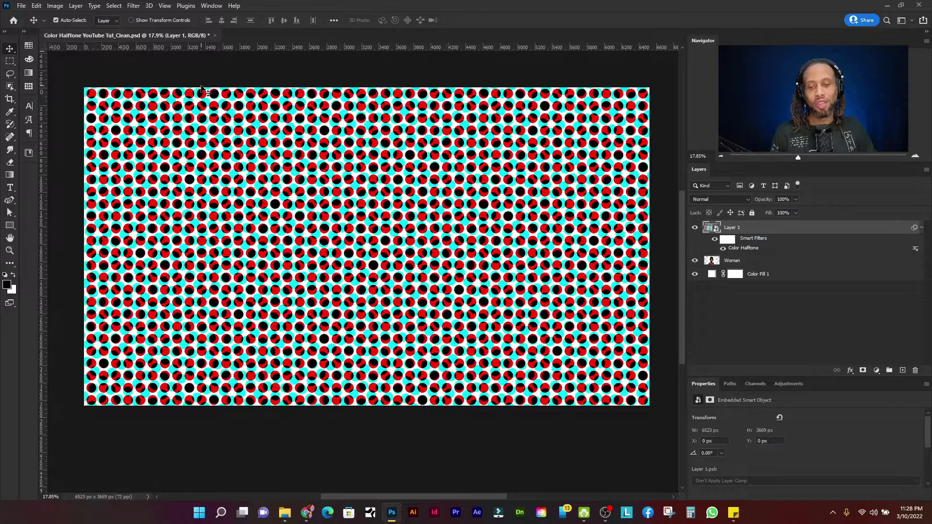
scroll(93, 99, "up", 5)
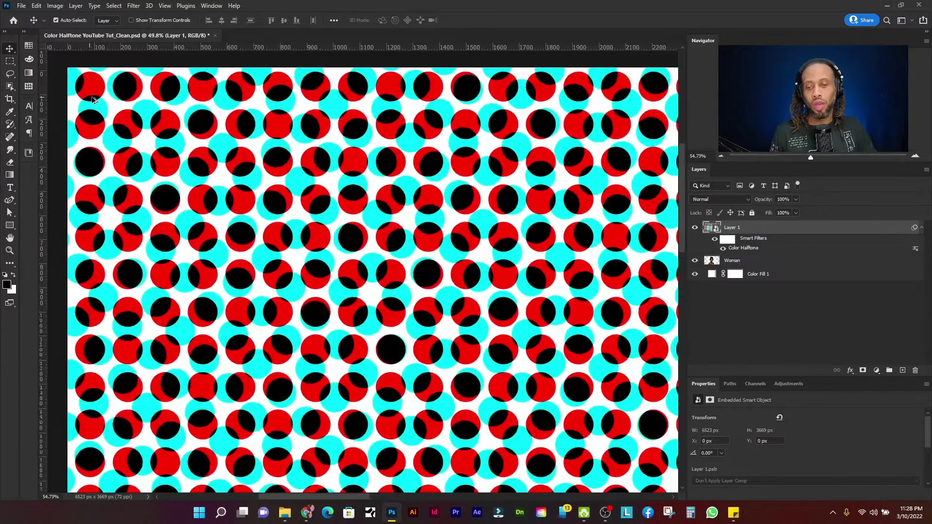
scroll(93, 100, "down", 1)
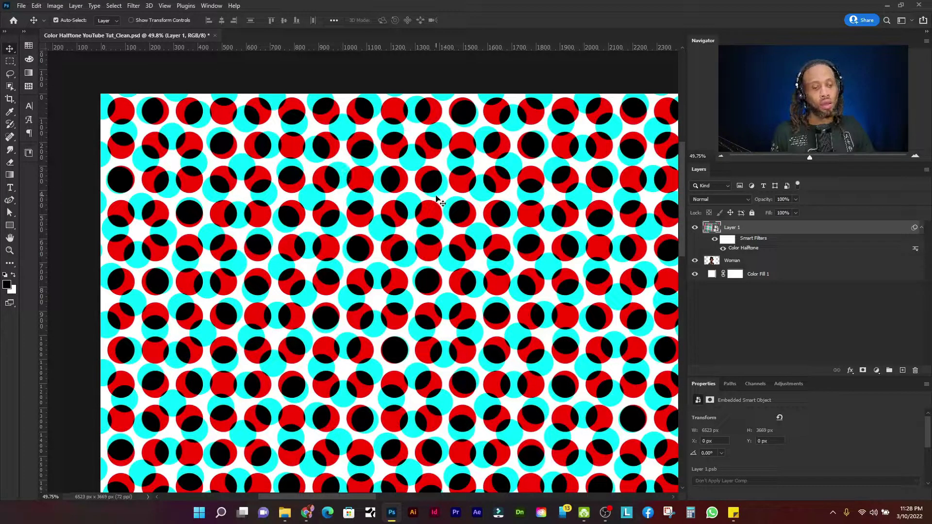
key("ctrl+0")
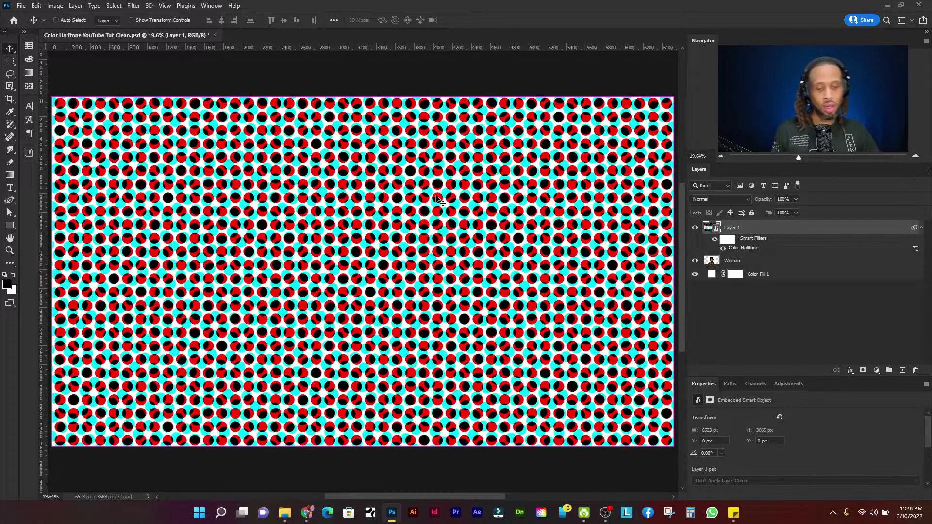
Try Channel 1 screen angles of 100 and 360 in Color Halftone
double_click(742, 249)
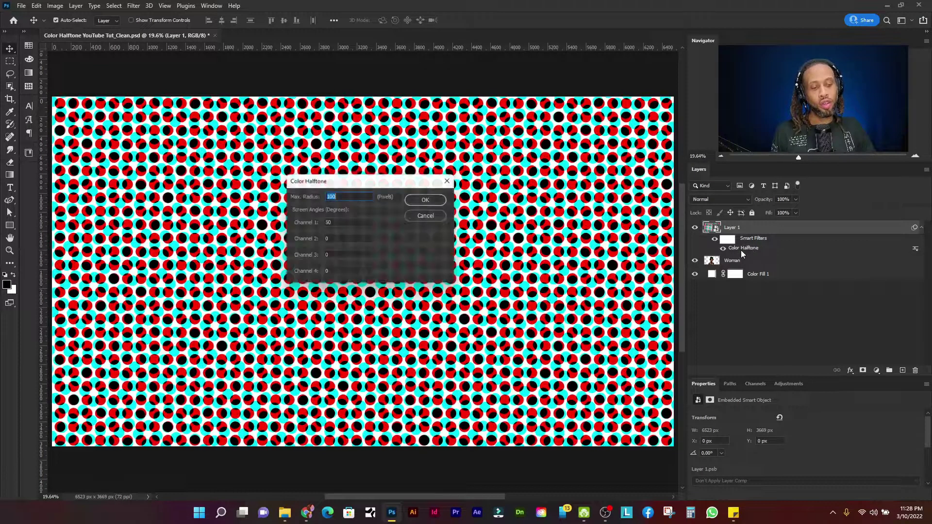
key("Tab")
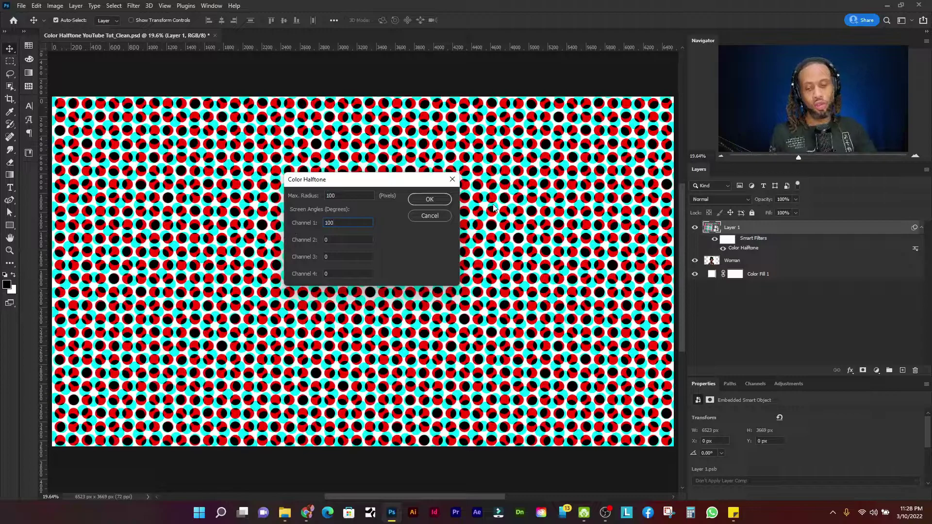
left_click(429, 203)
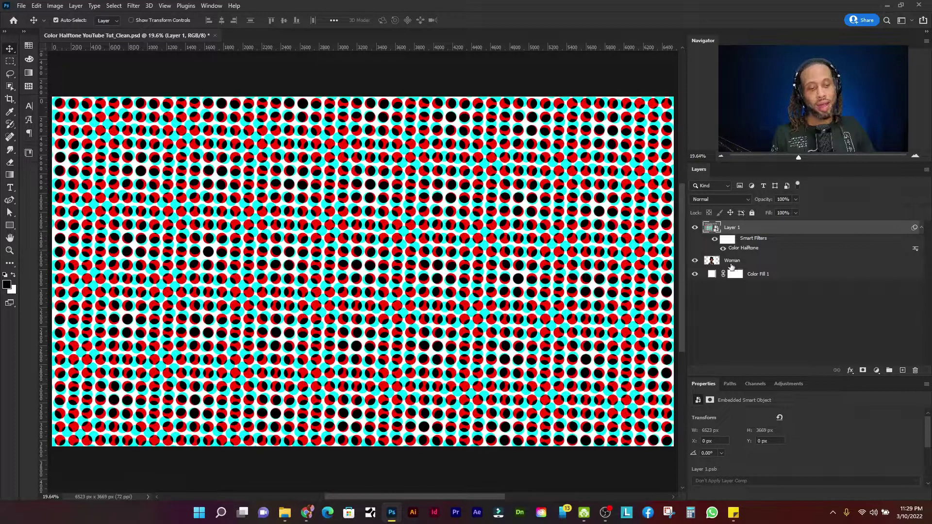
double_click(740, 248)
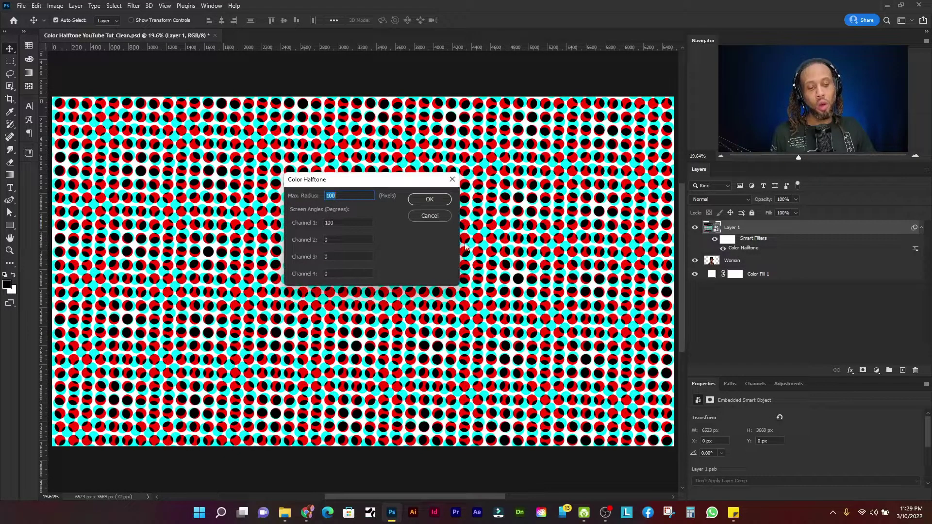
double_click(337, 223)
type("360")
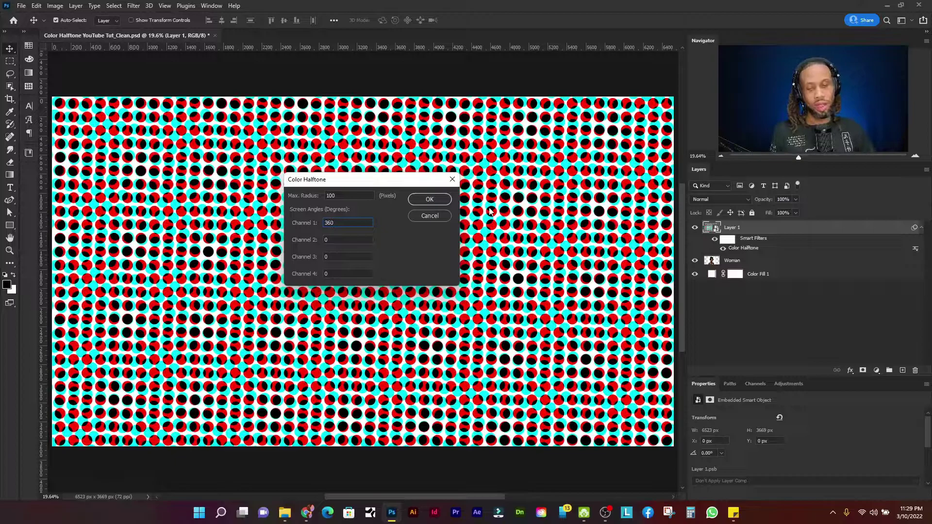
left_click(412, 200)
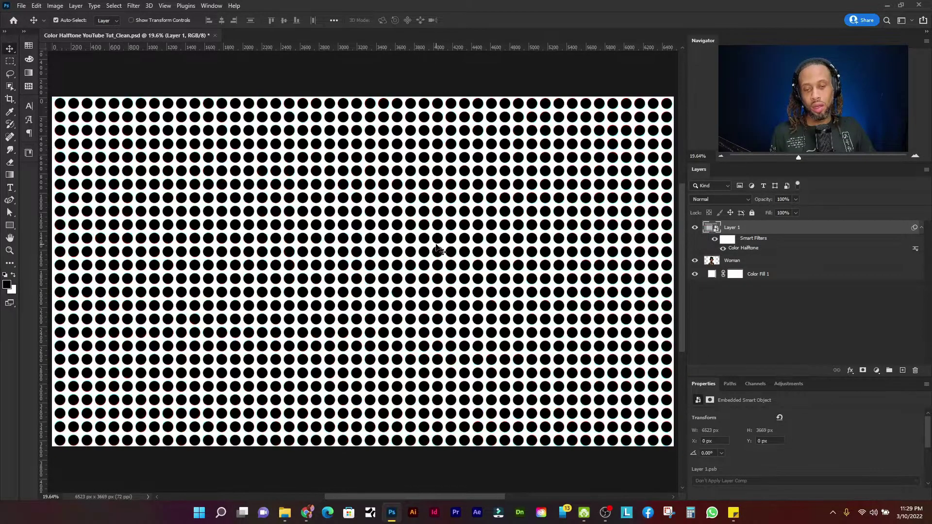
Try a Channel 1 angle of 300, then settle on -100
double_click(747, 248)
double_click(352, 222)
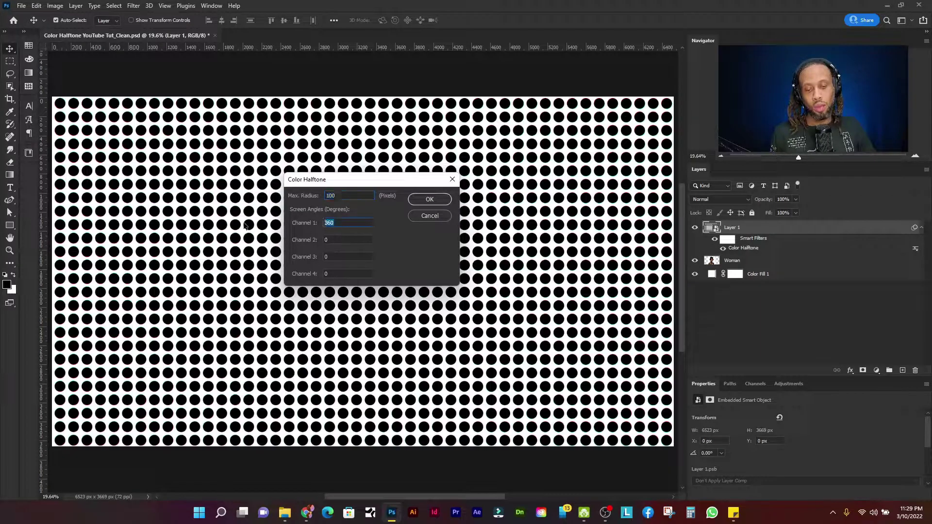
type("300")
key("Return")
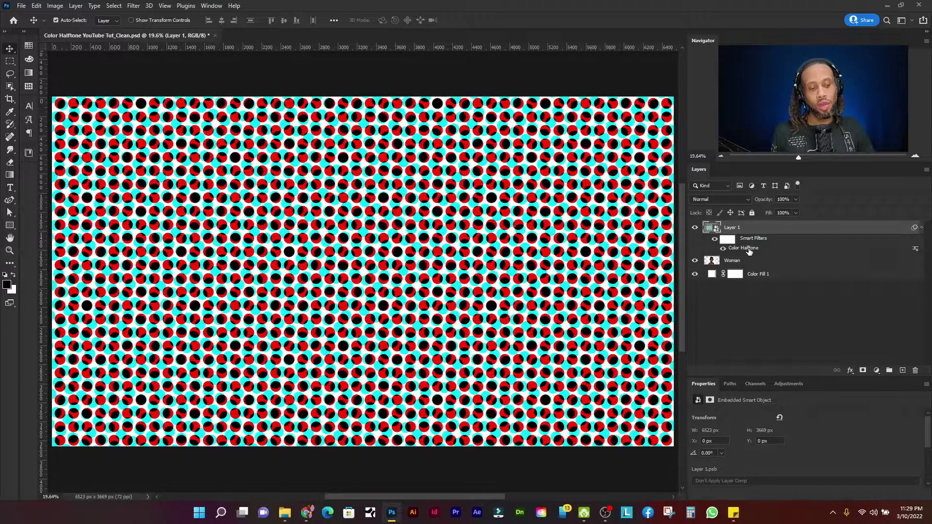
double_click(749, 248)
key("Tab")
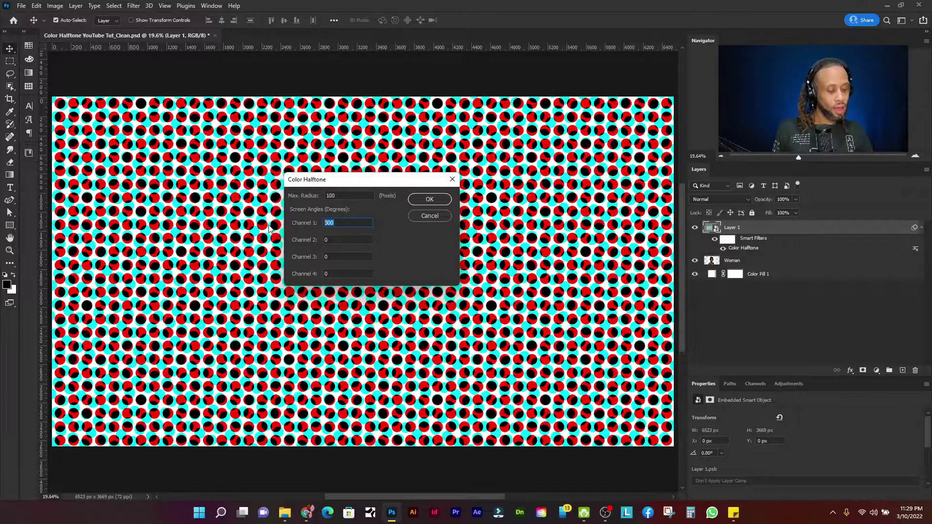
key("Return")
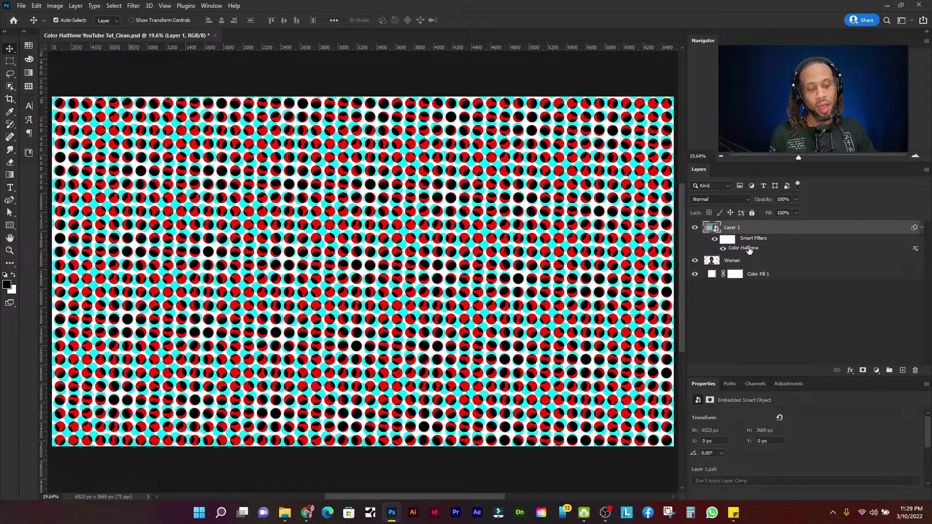
double_click(749, 249)
double_click(344, 223)
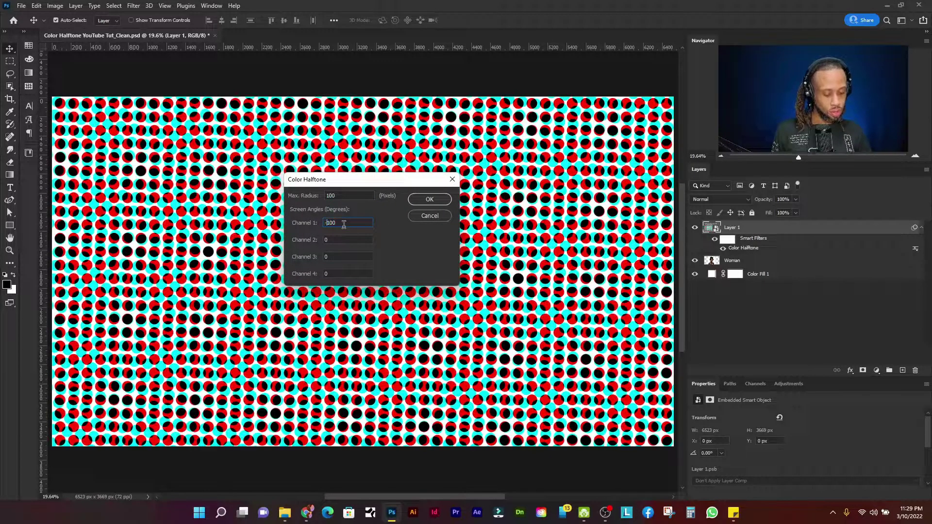
key("Return")
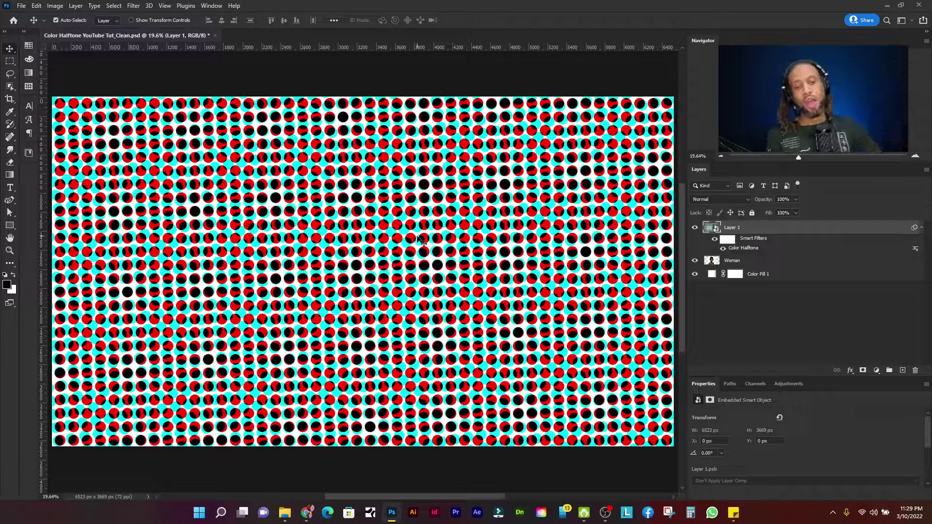
double_click(747, 250)
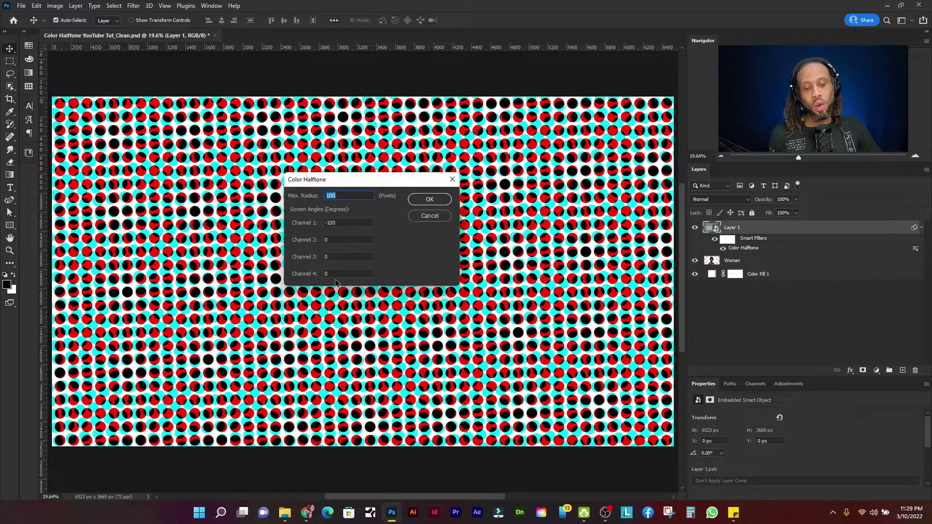
Apply the Channel 1 angle, then enter 0 for Channel 2 after dismissing the invalid-value alert
left_click(359, 223)
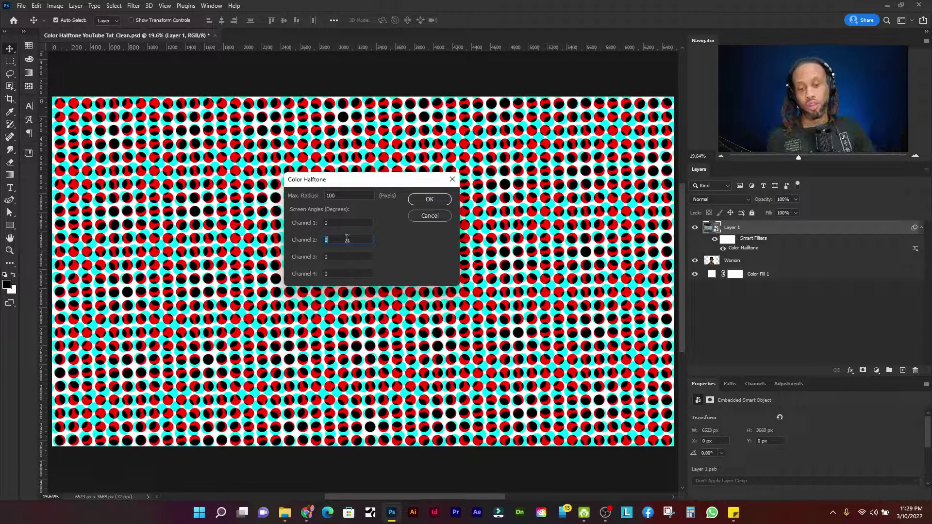
left_click(413, 201)
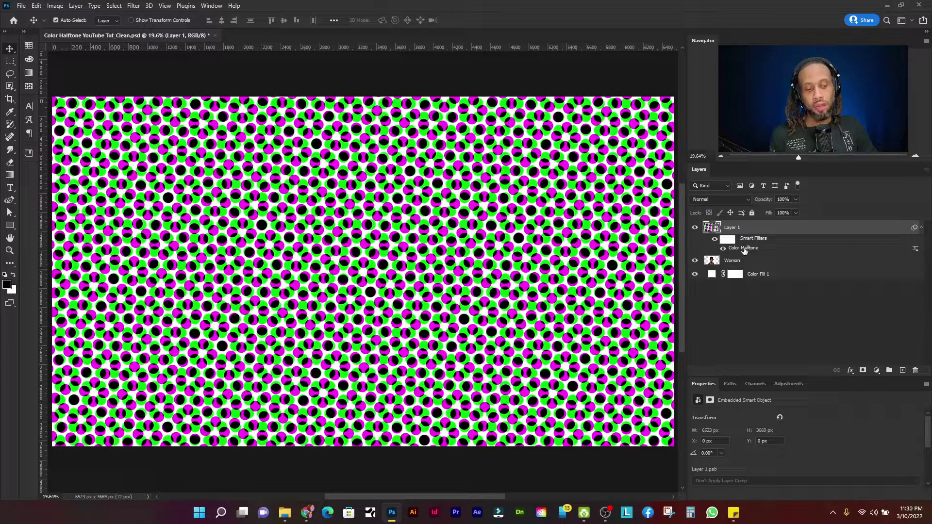
double_click(743, 247)
double_click(330, 239)
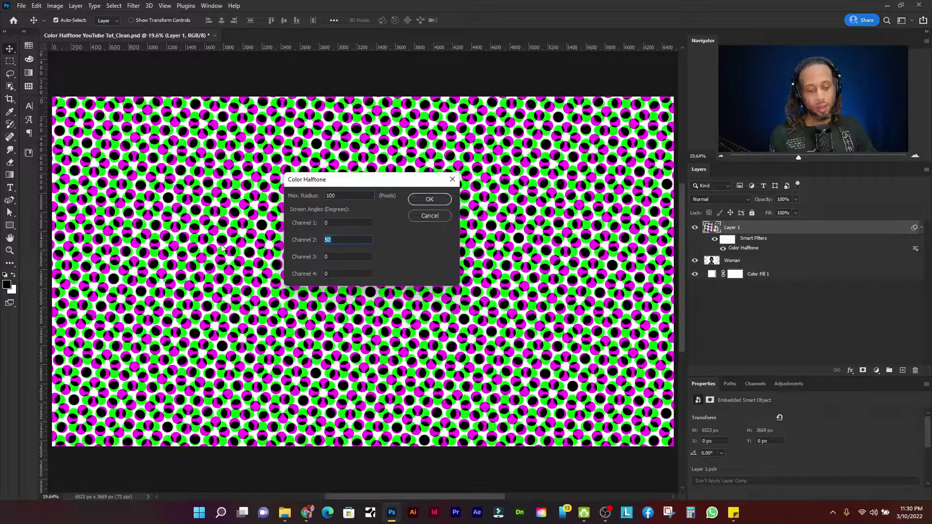
left_click(336, 256)
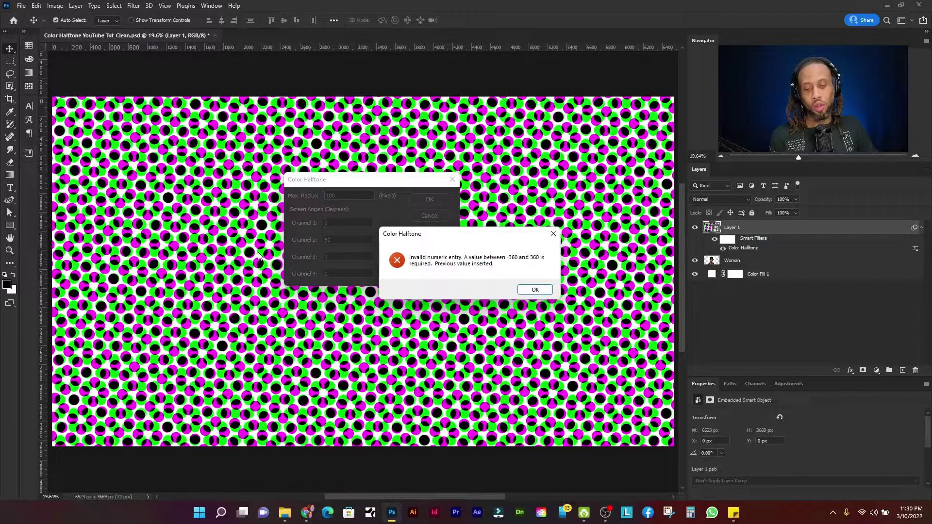
left_click(531, 290)
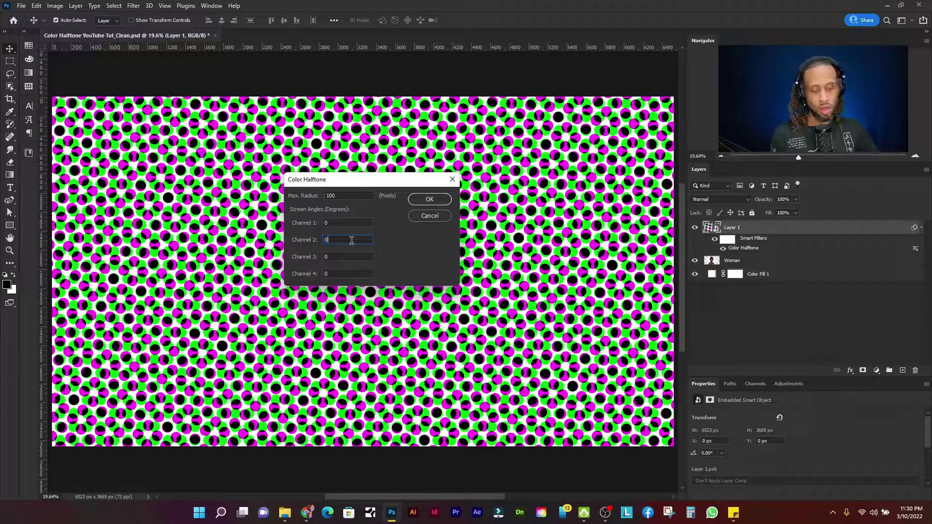
type("0")
left_click(345, 257)
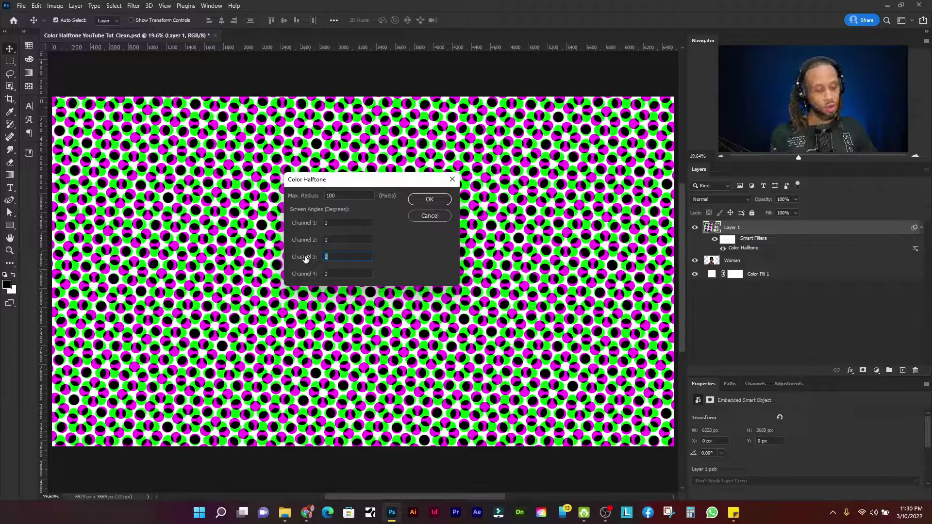
Set halftone Channels 1–3 to 50, restoring plain black dots on white
left_click(430, 199)
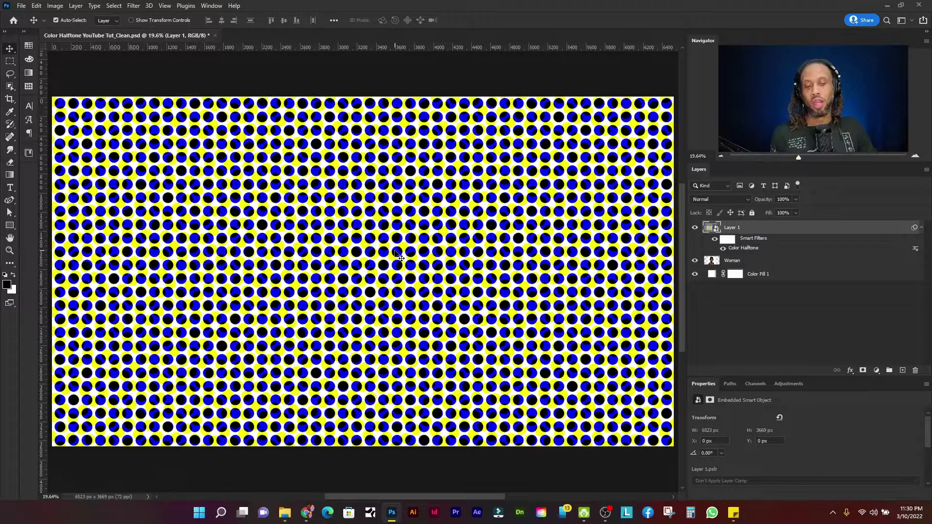
double_click(740, 248)
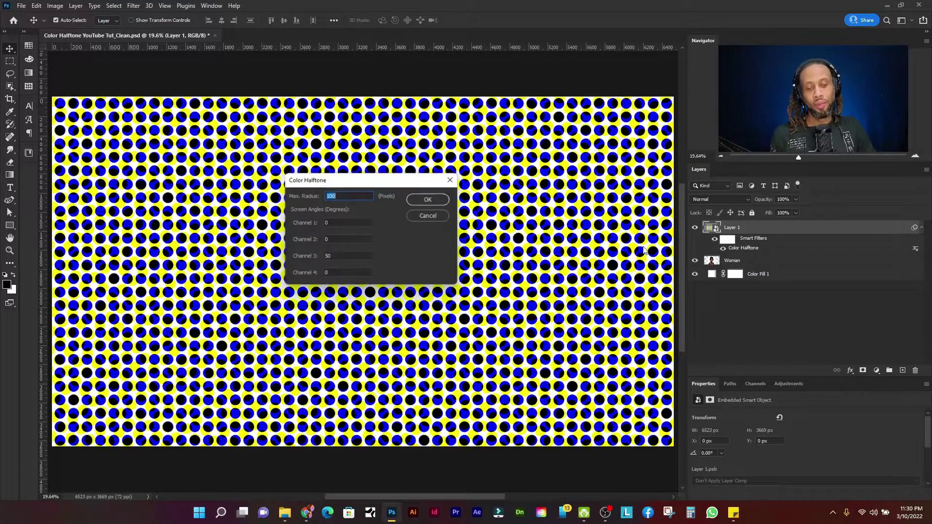
key("Tab")
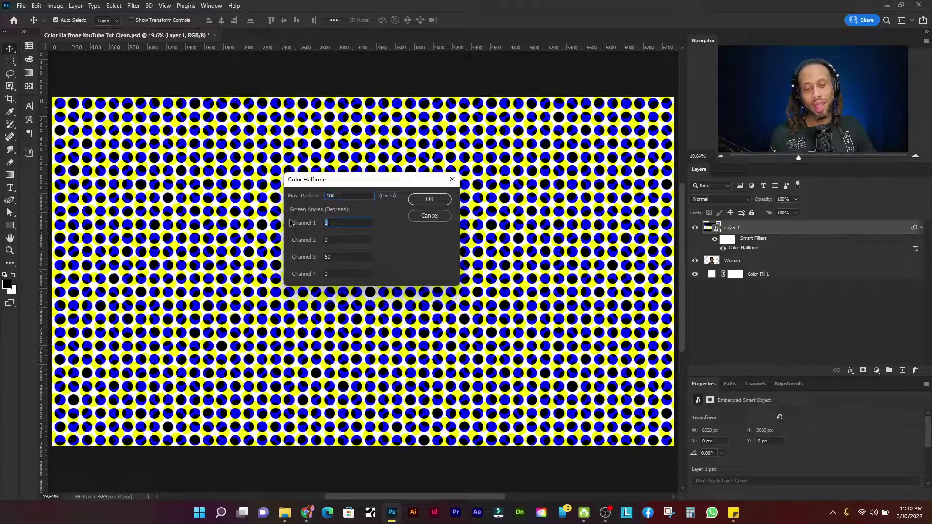
type("50")
key("Tab")
type("5")
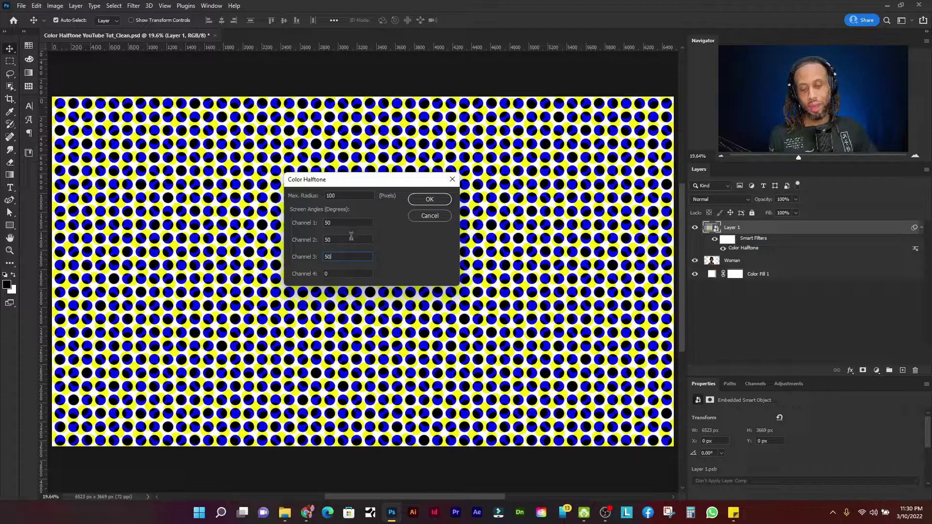
left_click(432, 200)
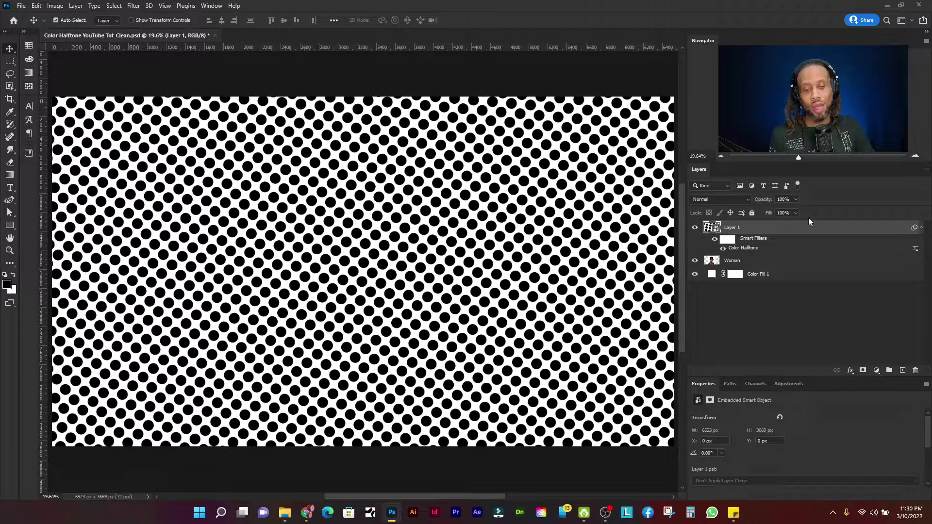
double_click(740, 250)
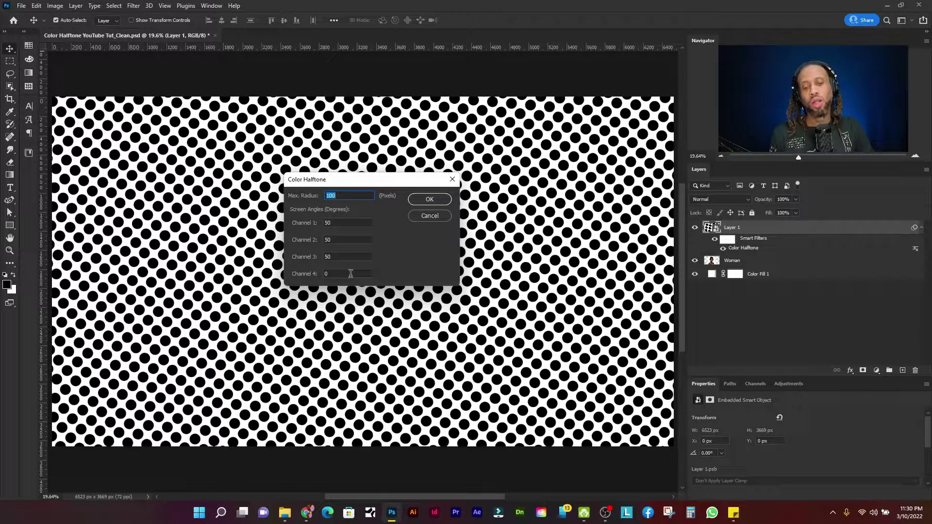
Set halftone Channels 1–3 to 0 and Channel 4 to 50
left_click(347, 222)
type("0")
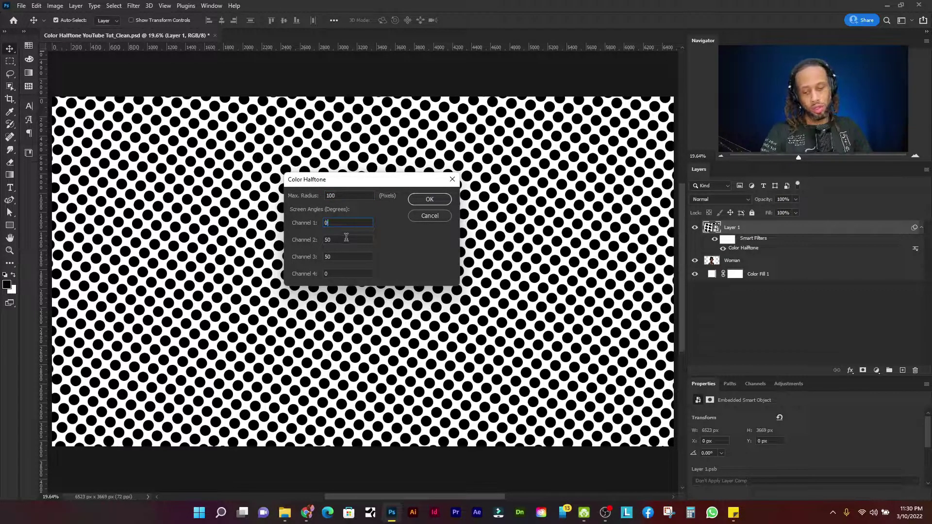
double_click(328, 239)
type("0")
double_click(328, 256)
type("0")
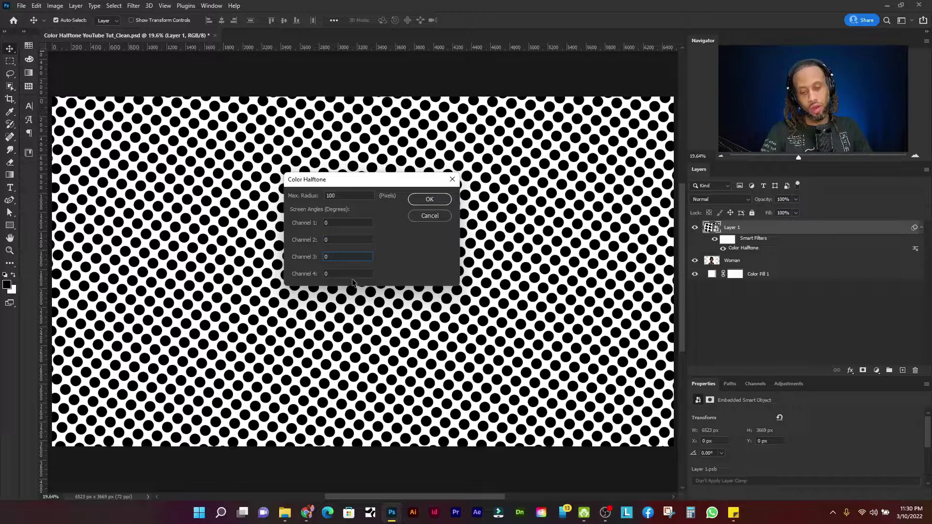
left_click(354, 274)
type("50")
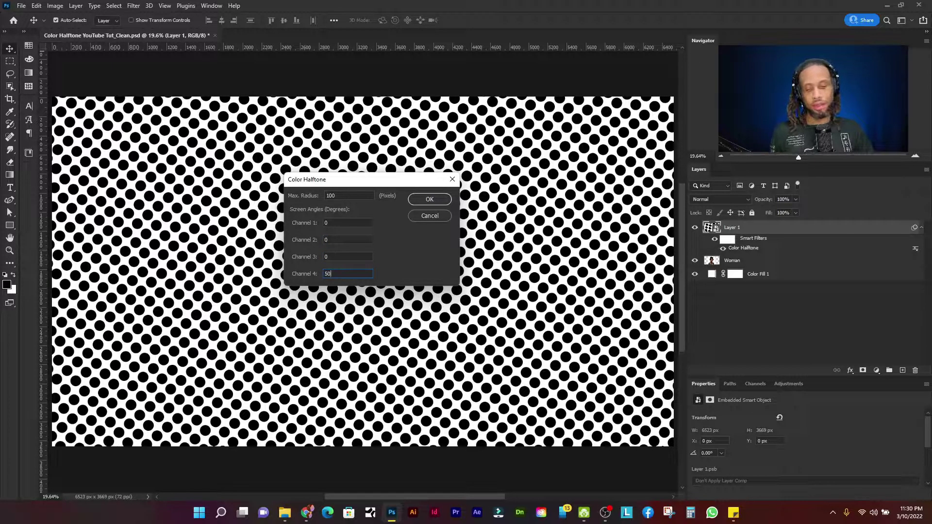
left_click(430, 200)
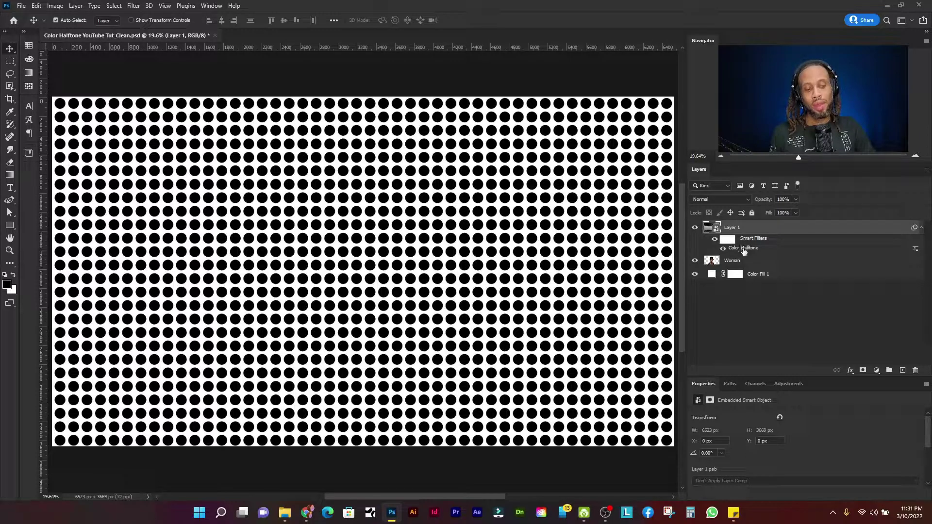
Change Channel 4 to 0 so all four angles read 0
double_click(743, 248)
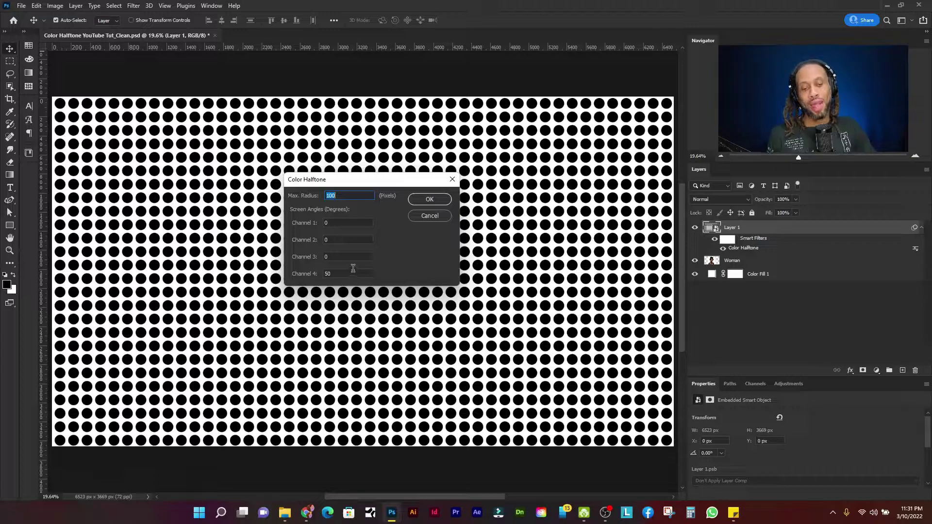
left_click(352, 274)
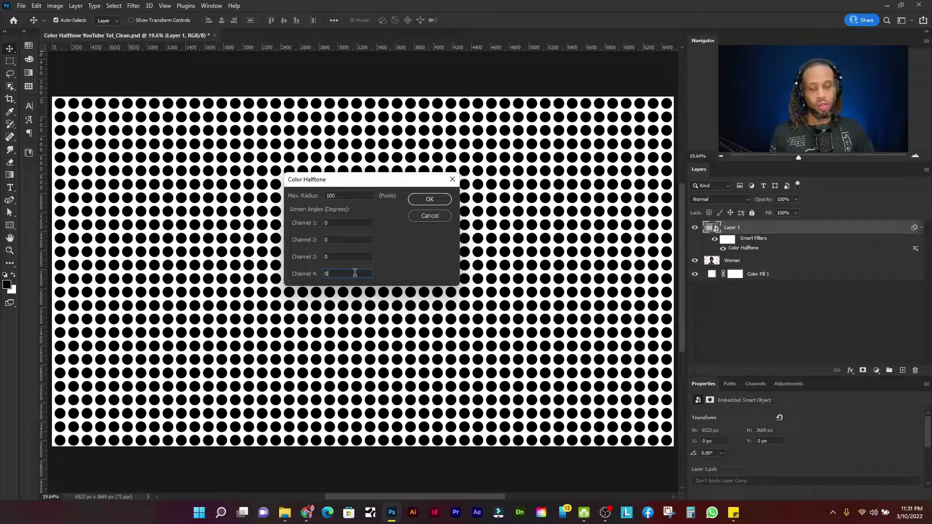
left_click(430, 200)
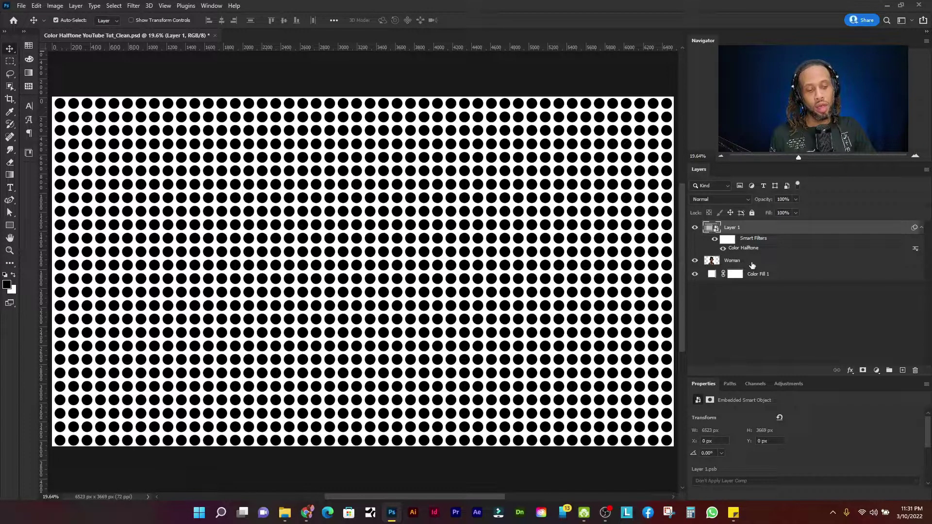
double_click(748, 249)
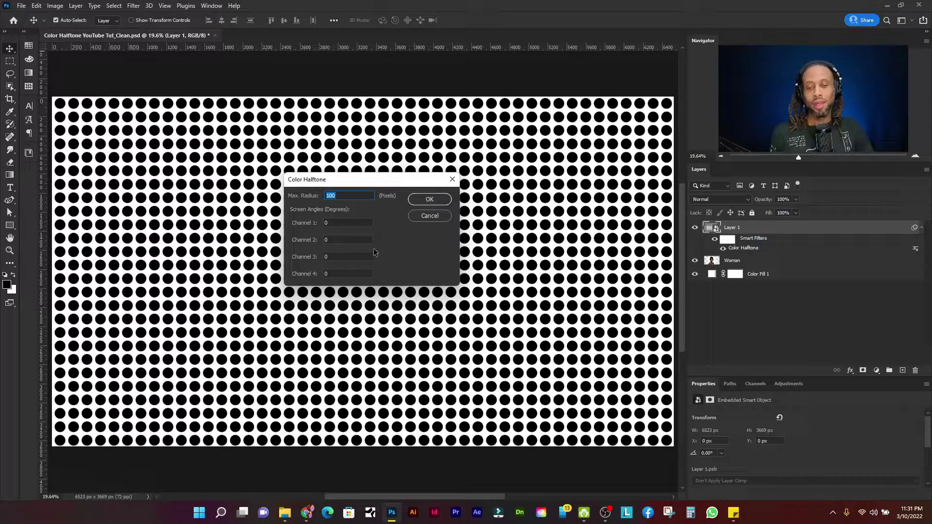
Enter Channel angles 50, 150 and 300, leaving Channel 4 at 0, for multicoloured dots
left_click(351, 222)
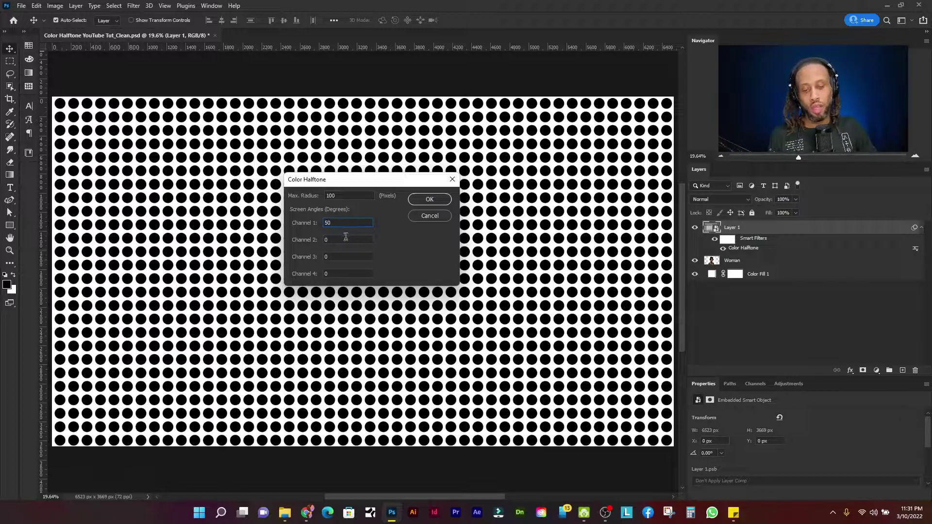
left_click_drag(350, 240, 286, 237)
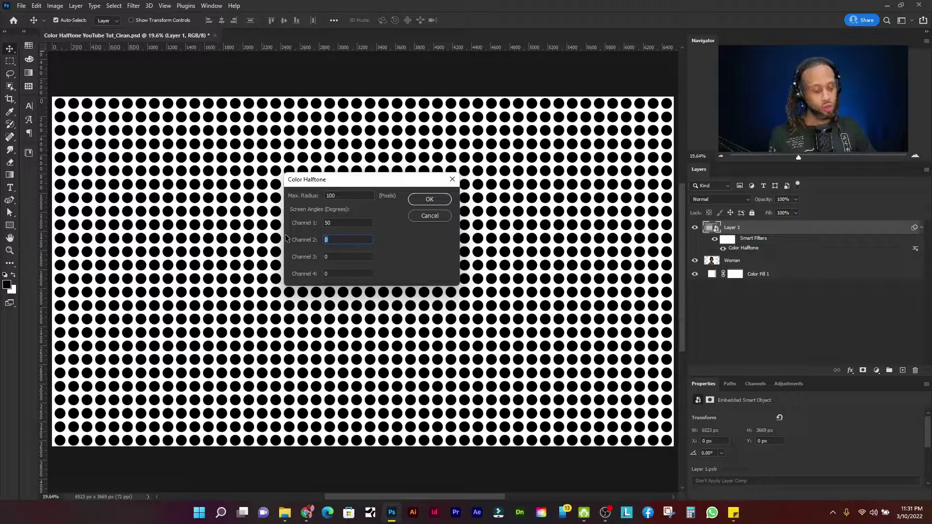
type("150")
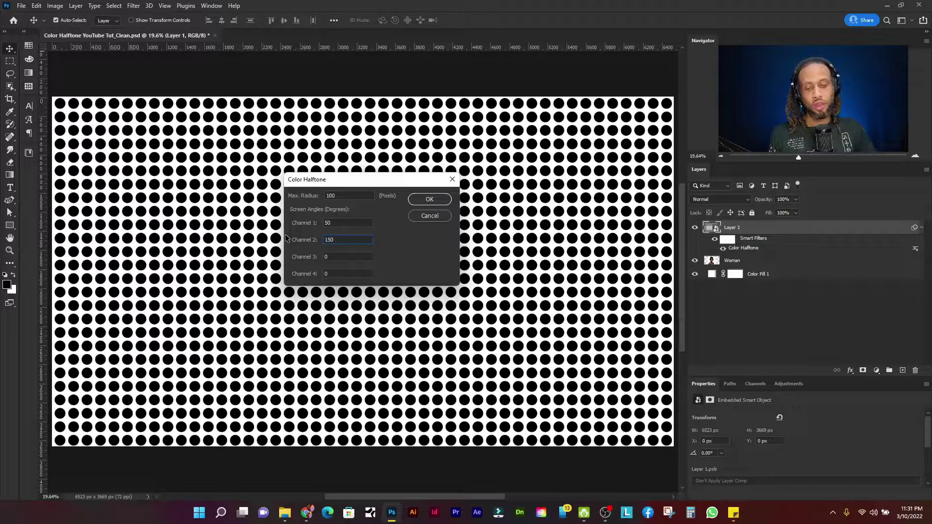
left_click_drag(357, 256, 302, 257)
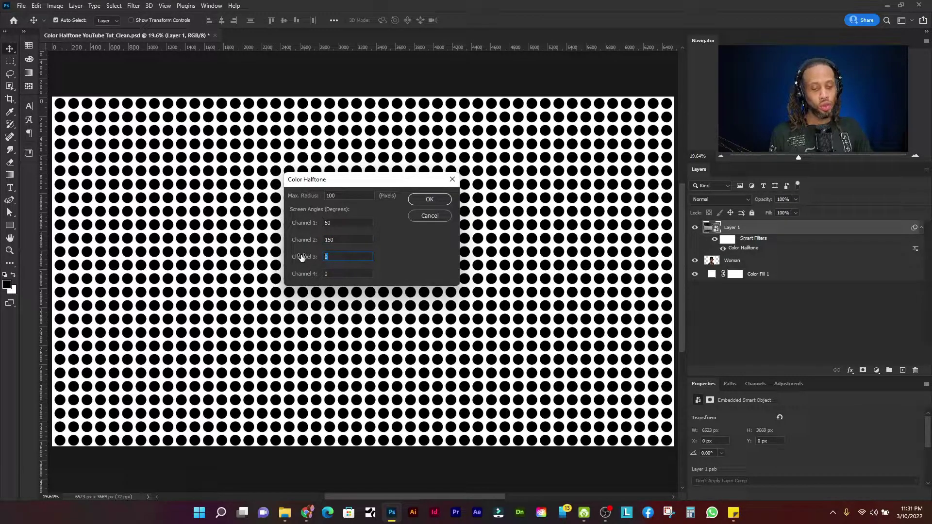
type("300")
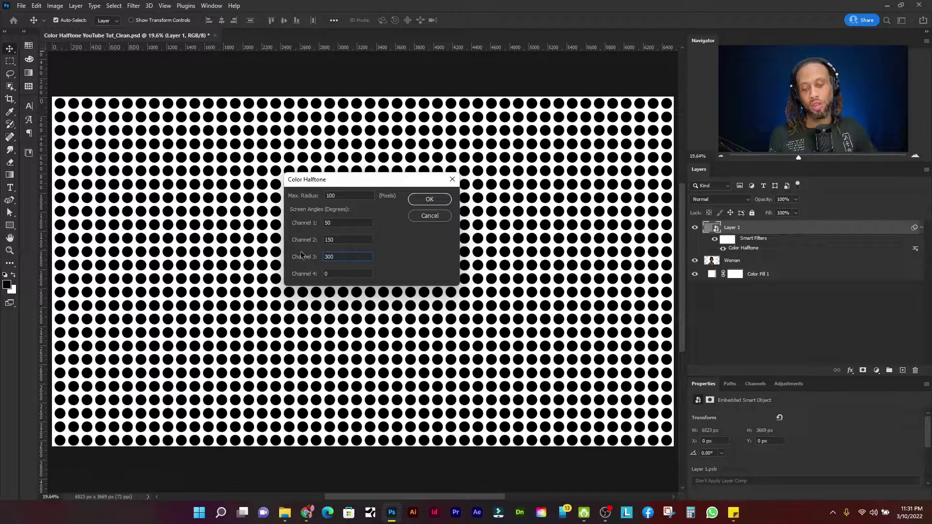
left_click(422, 200)
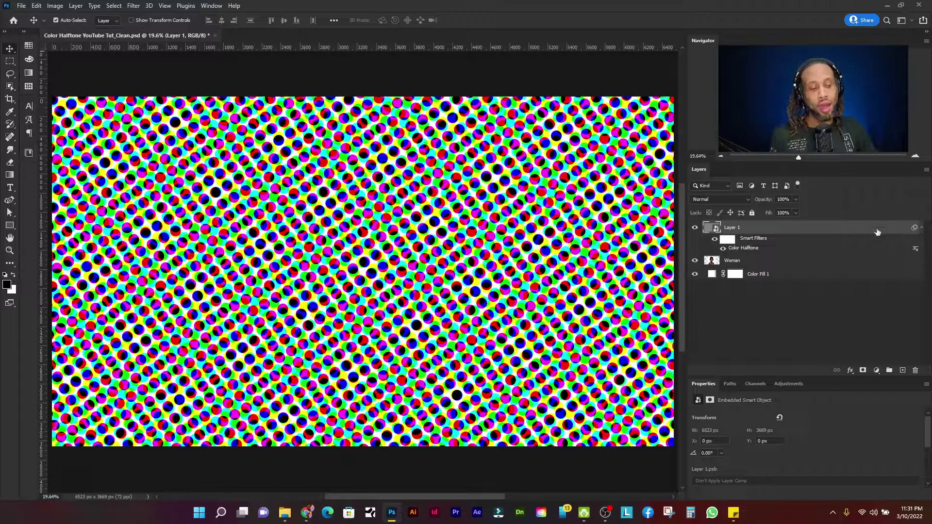
Delete the halftone test layer, keeping the white background fill visible
left_click(918, 227)
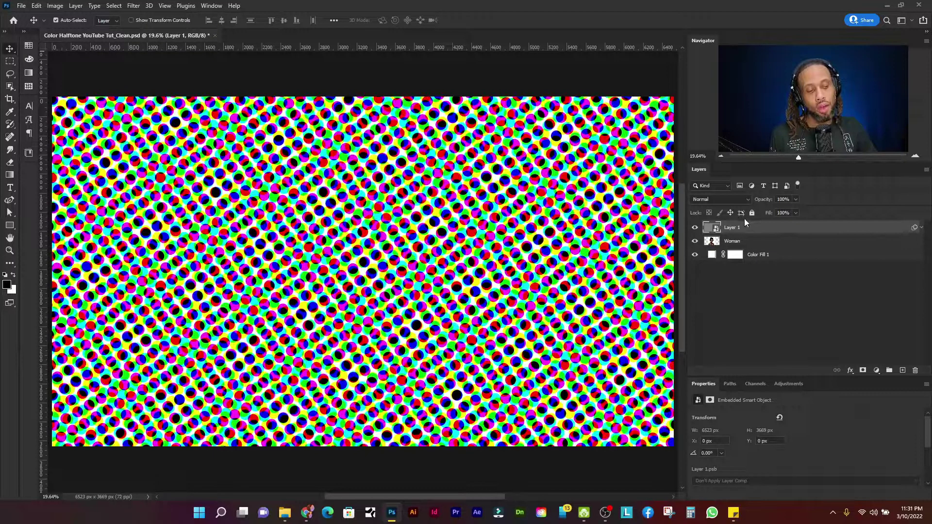
left_click_drag(752, 229, 914, 370)
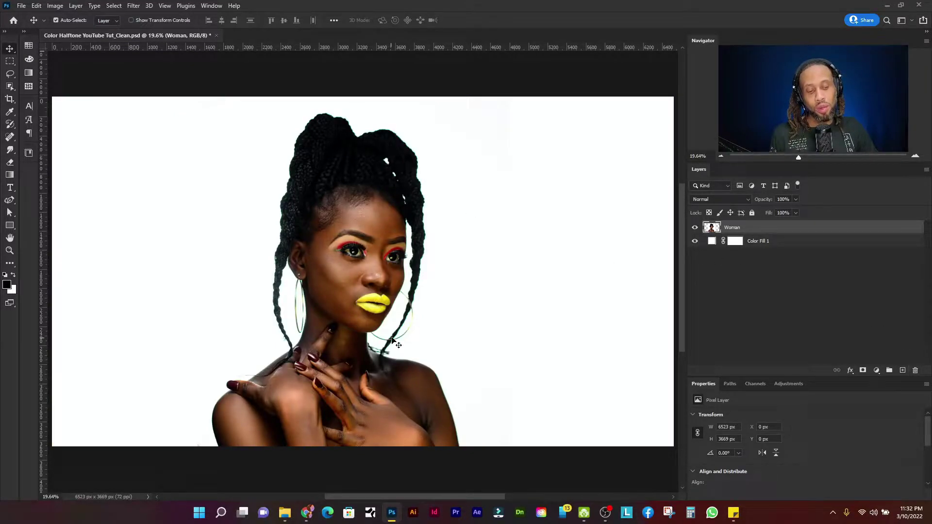
left_click(694, 240)
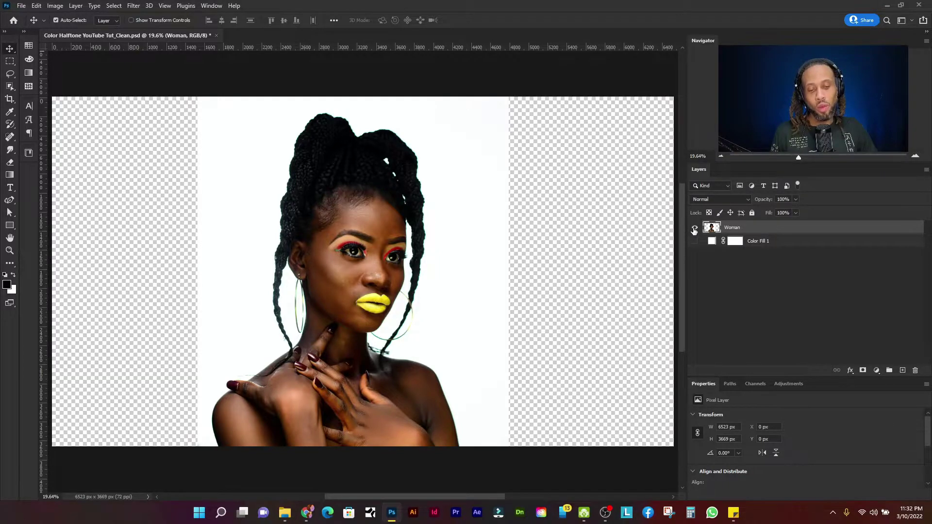
left_click(694, 240)
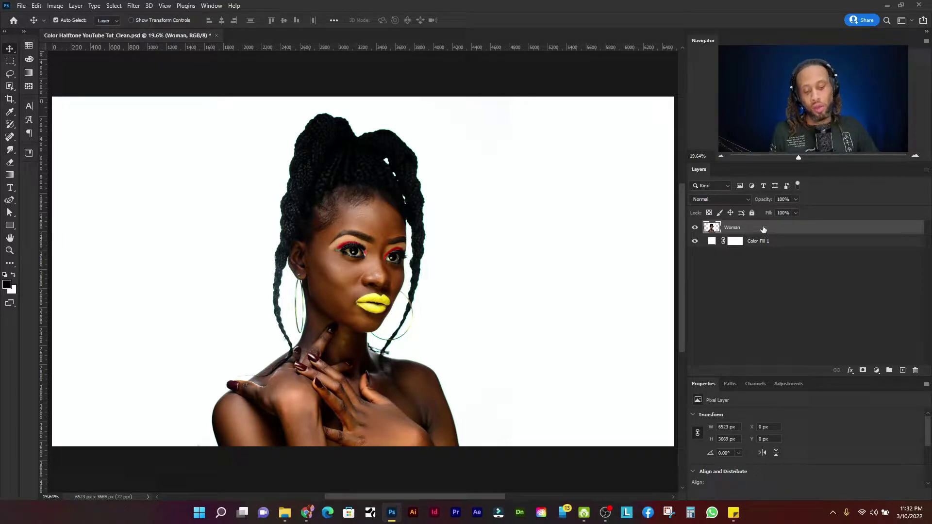
Duplicate the Woman layer with Ctrl+J and rename the copy 'Body'
key("ctrl+j")
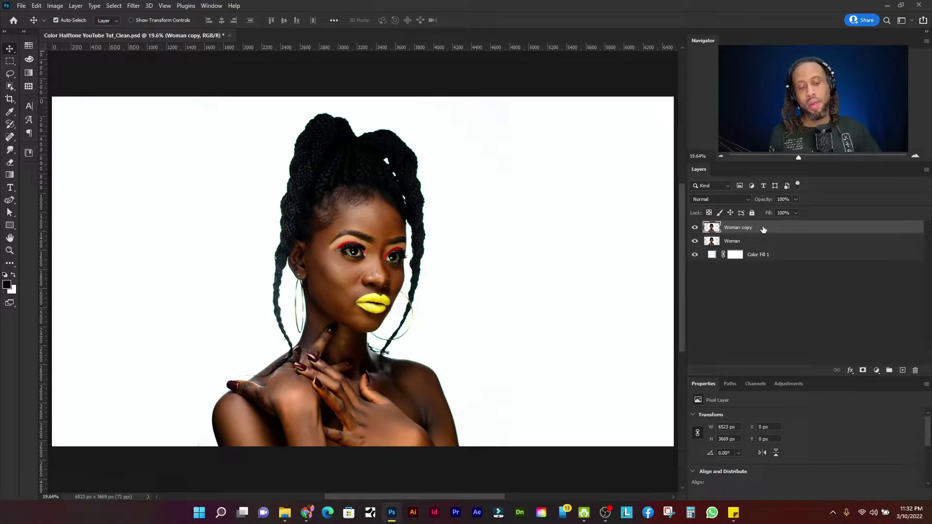
double_click(736, 228)
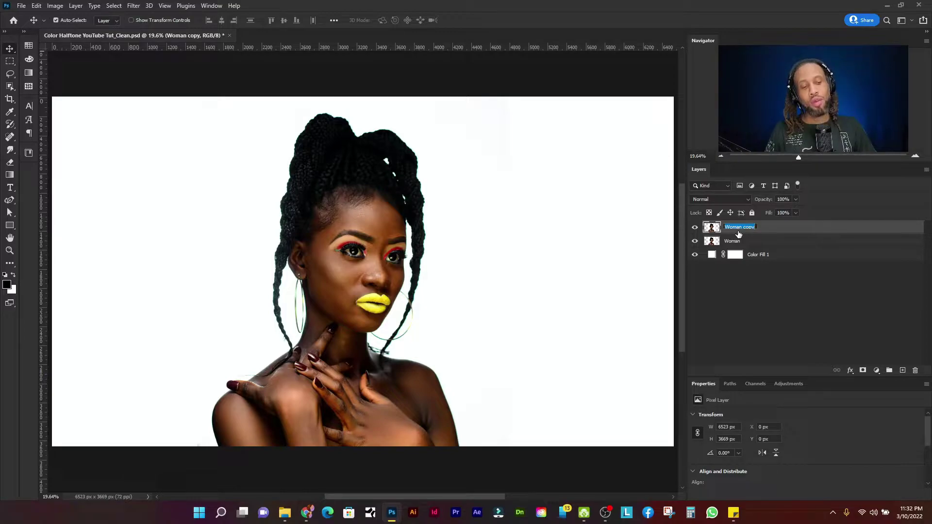
type("Body")
key("Return")
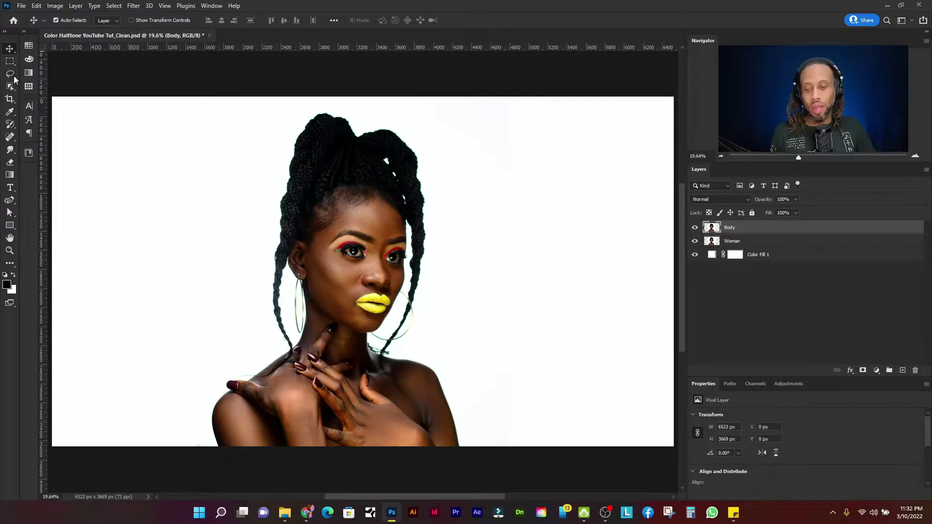
Draw a rectangular marquee strip across the eyes and copy it to a new layer
left_click(9, 61)
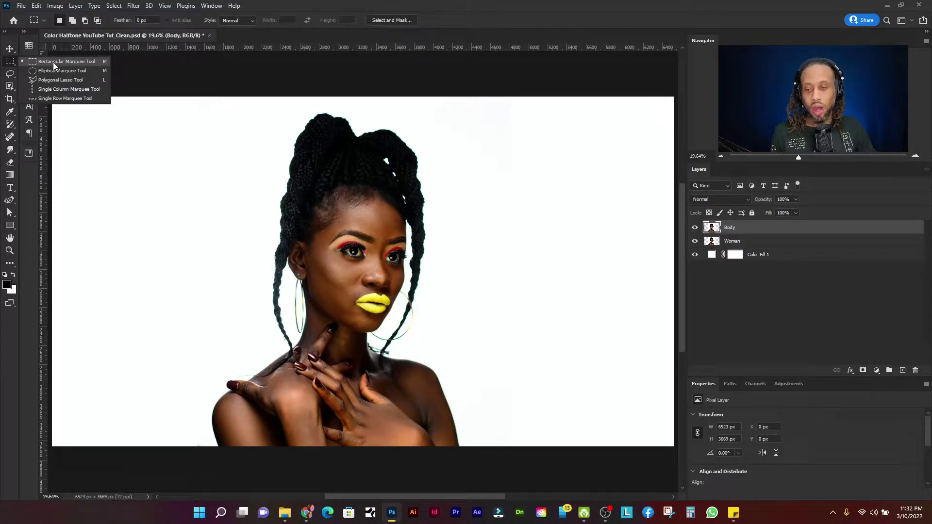
left_click(54, 63)
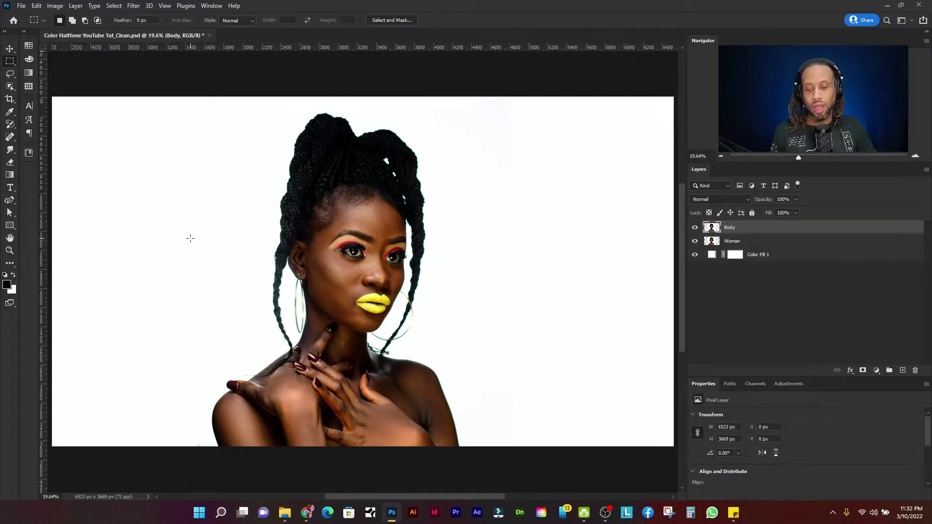
scroll(190, 238, "down", 1)
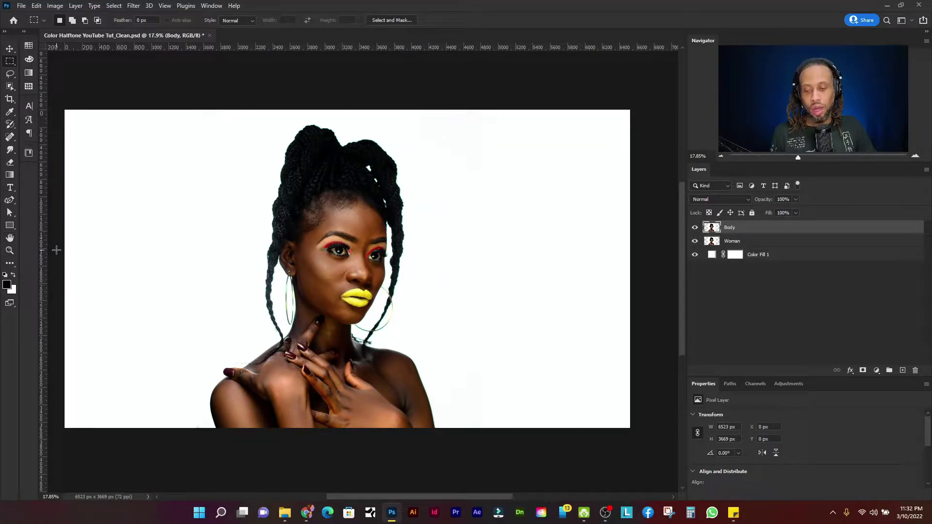
left_click_drag(182, 240, 530, 271)
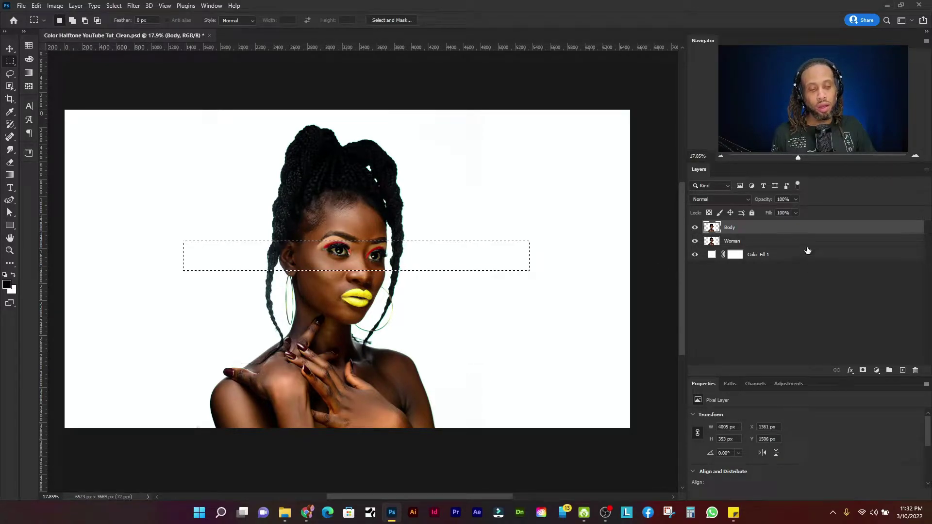
key("ctrl+j")
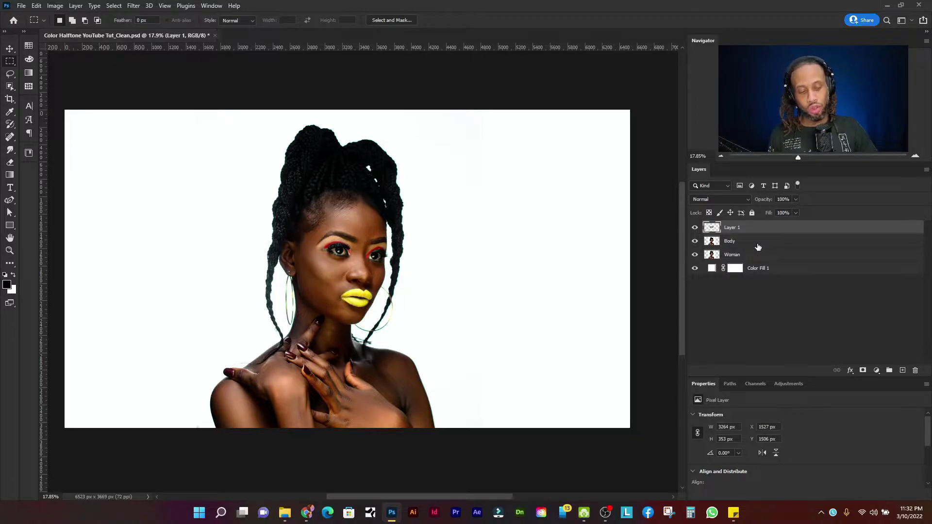
Rename the new eye-band layer to 'Eyes'
left_click(693, 229, "alt")
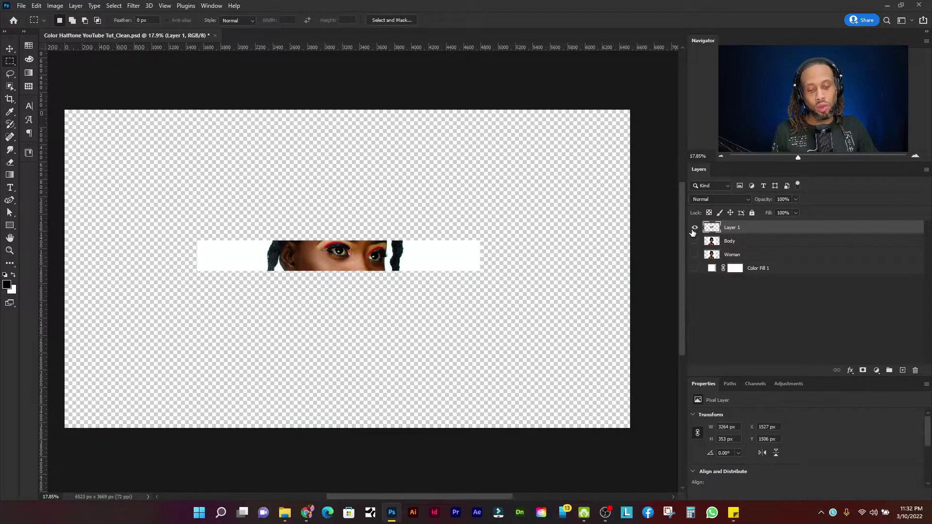
left_click(694, 228, "alt")
double_click(731, 228)
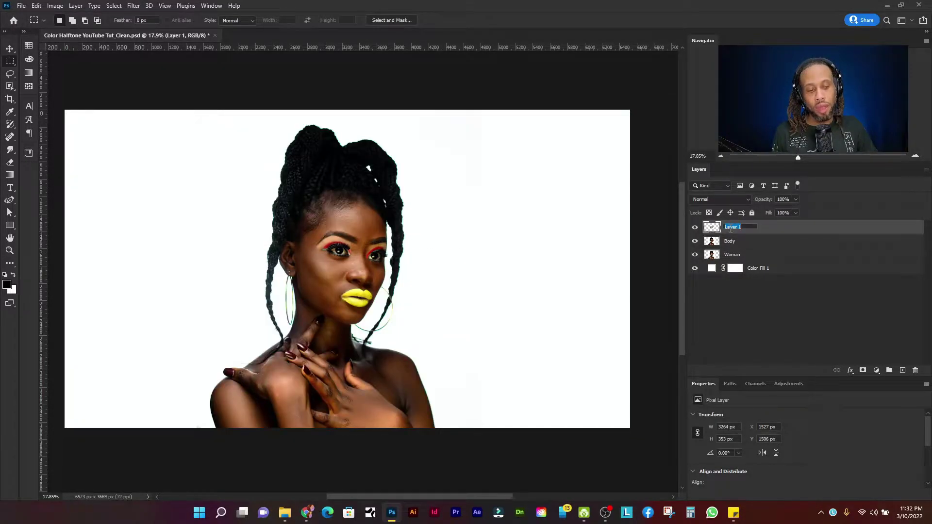
type("Eyes")
key("Return")
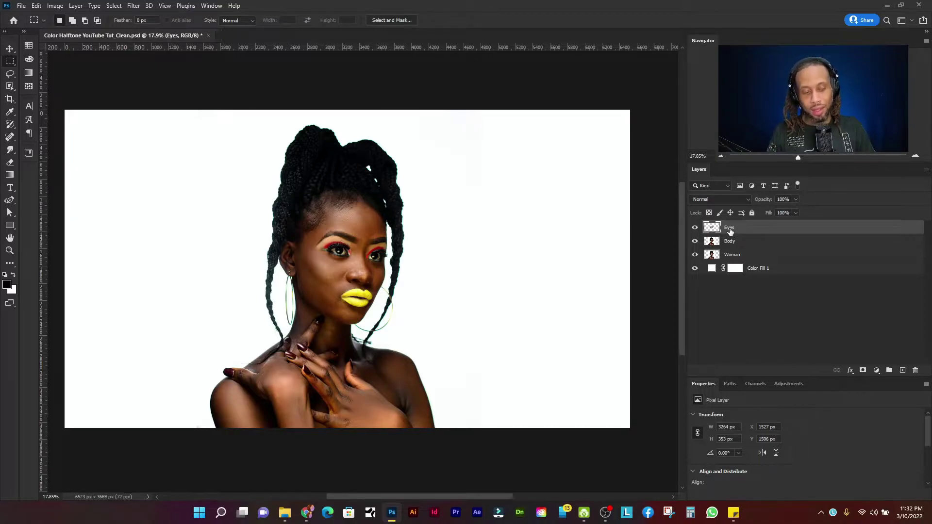
Lasso-select the lips on Body with Object Selection and copy them to a new layer named 'Lips'
left_click(742, 247)
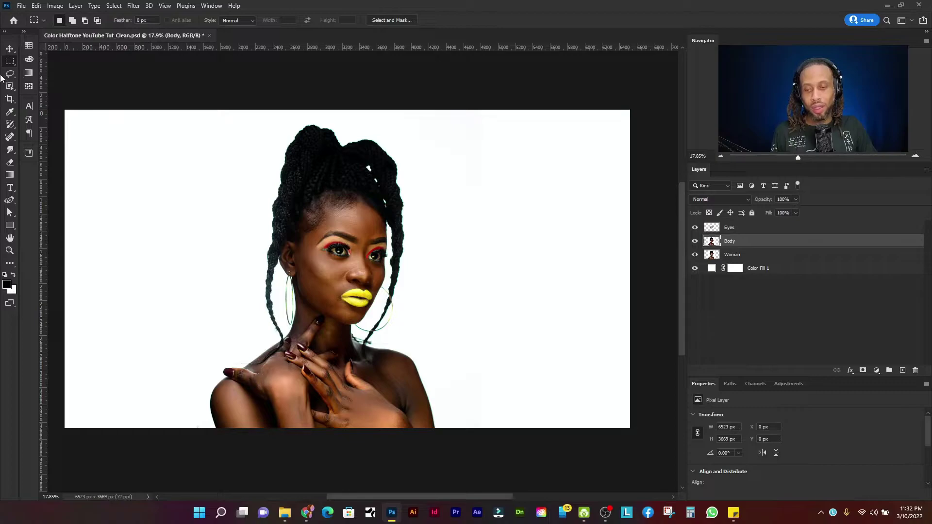
left_click_drag(9, 86, 29, 89)
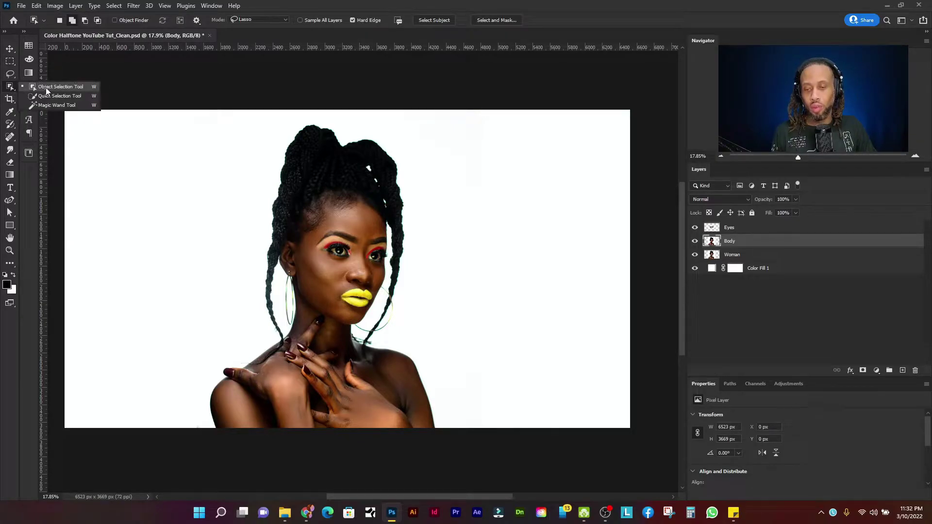
left_click(30, 89)
mouse_move(340, 294)
left_mouse_down()
mouse_move(361, 287)
mouse_move(374, 305)
mouse_move(359, 318)
mouse_move(336, 305)
mouse_move(342, 291)
left_mouse_up()
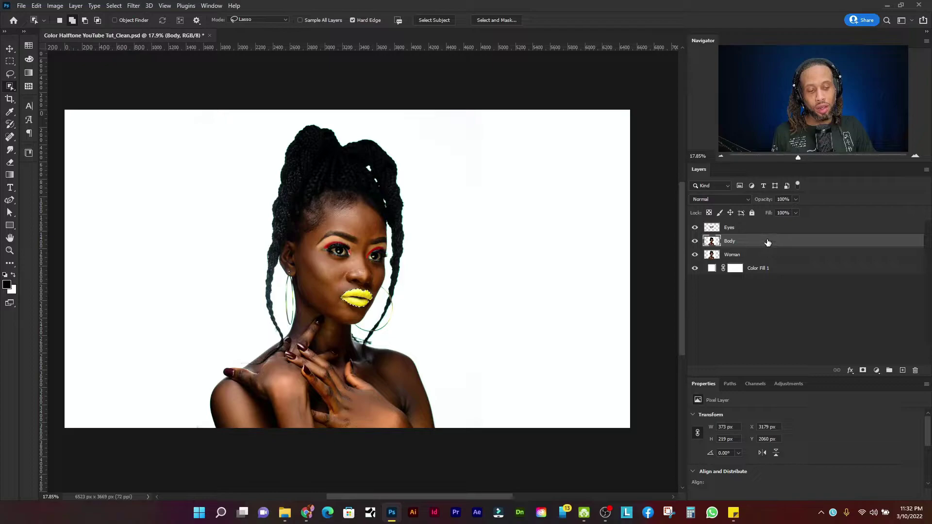
key("ctrl+j")
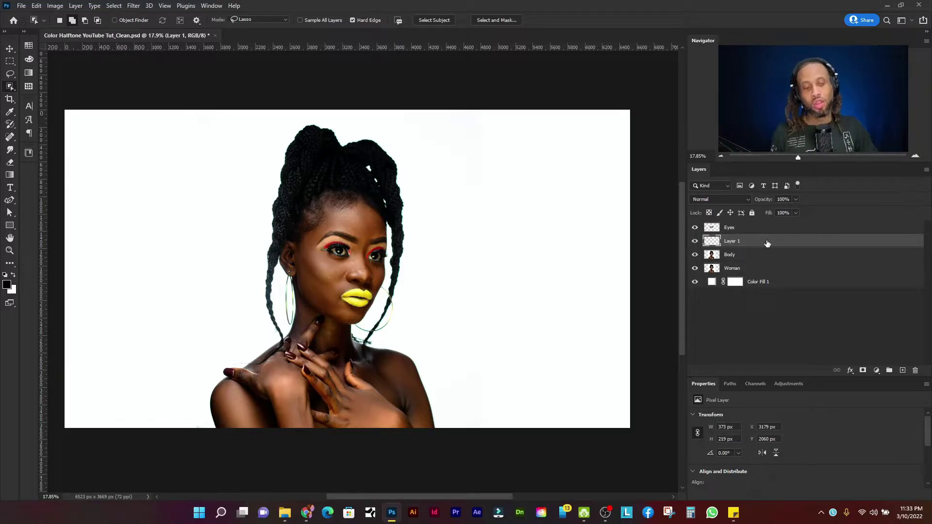
left_click(694, 242, "alt")
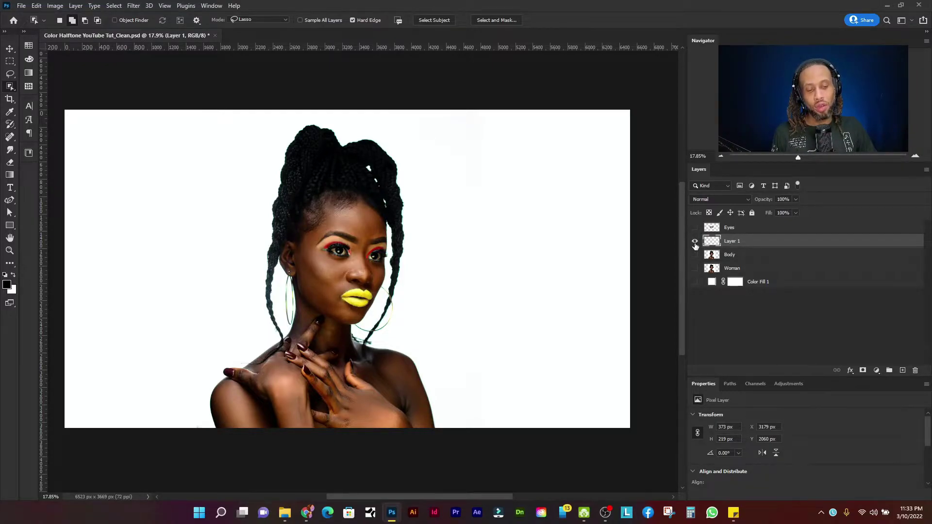
left_click(694, 241, "alt")
double_click(736, 239)
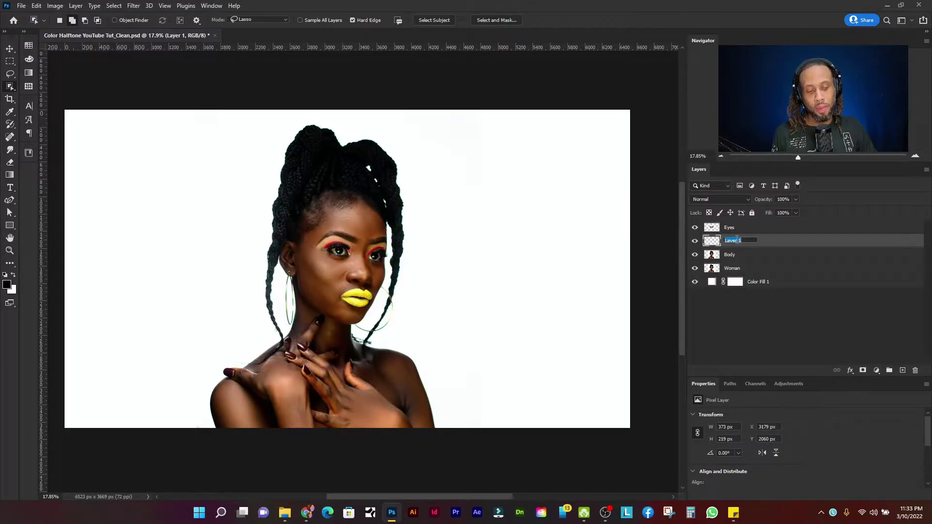
type("Lips")
key("Return")
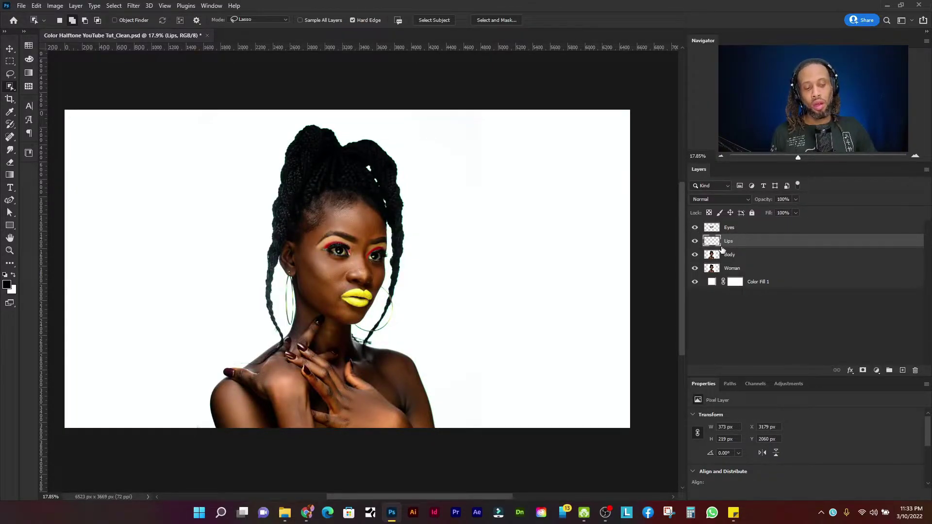
Convert Body, Lips and Eyes each via Convert to Smart Object, ending with Body selected
left_click(736, 256)
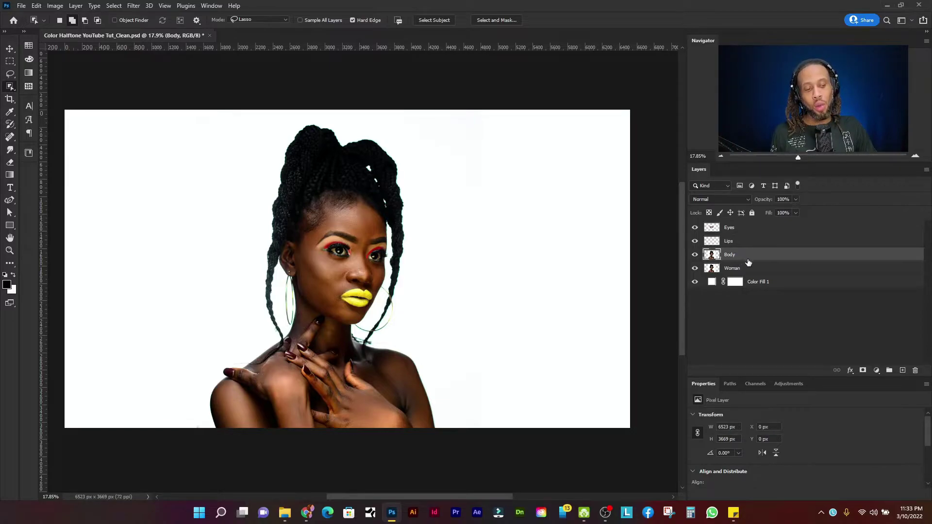
right_click(740, 256)
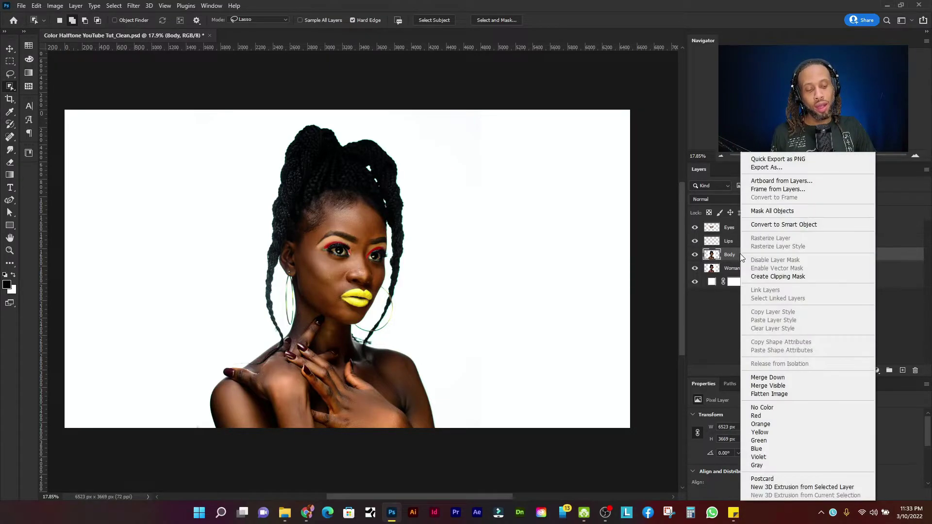
left_click(776, 224)
left_click(764, 241)
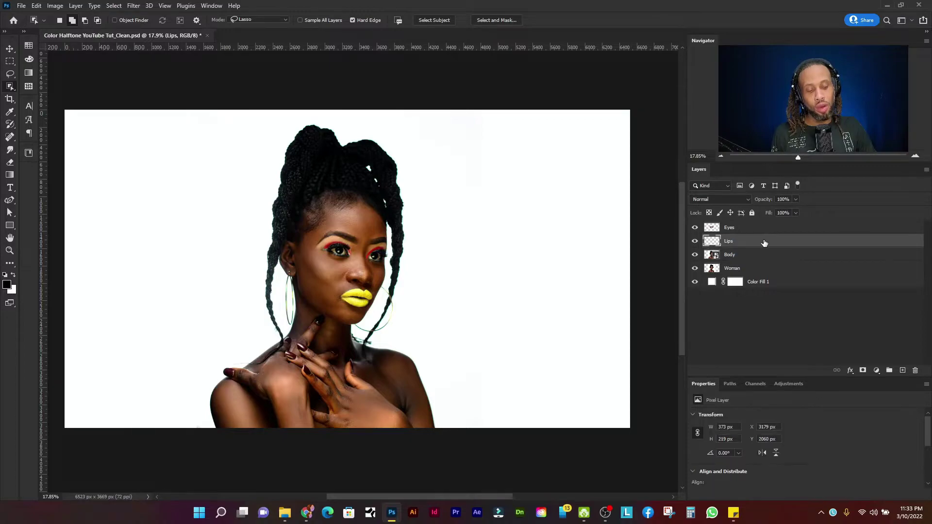
right_click(764, 241)
left_click(801, 224)
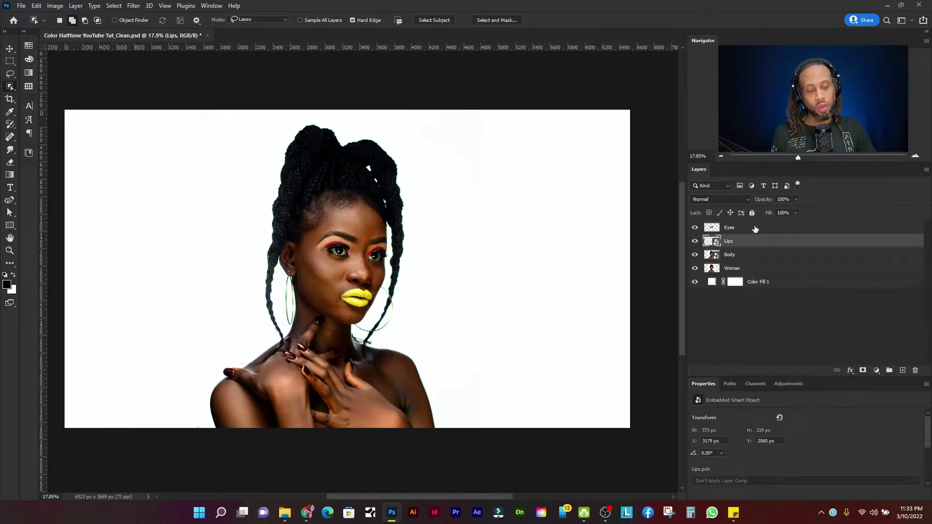
left_click(755, 228)
right_click(756, 228)
left_click(781, 224)
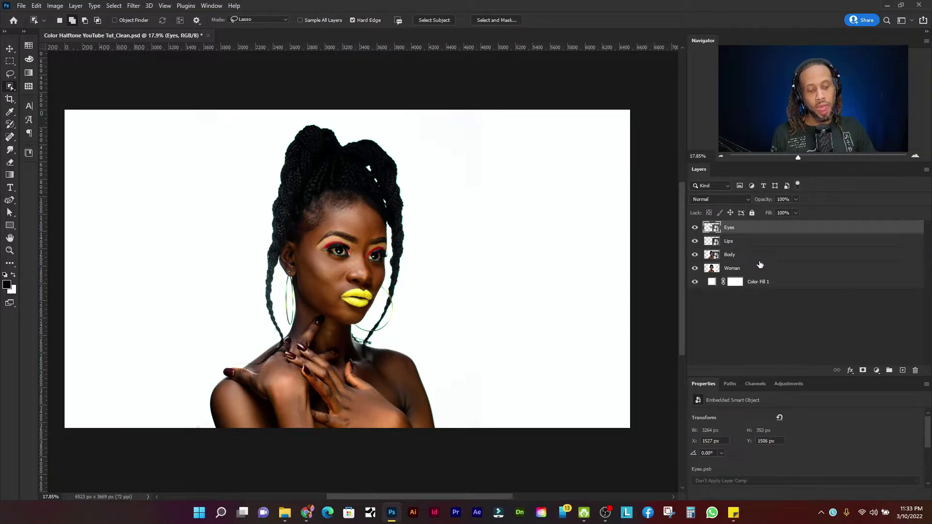
left_click(756, 258)
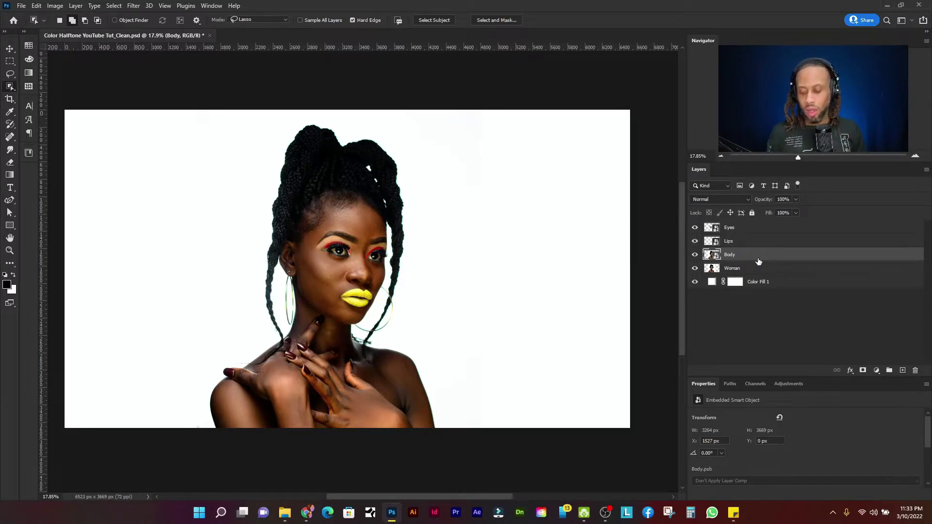
Apply Color Halftone to Body, then lower its Max. Radius from 100 to 50 pixels
key("ctrl+alt+f")
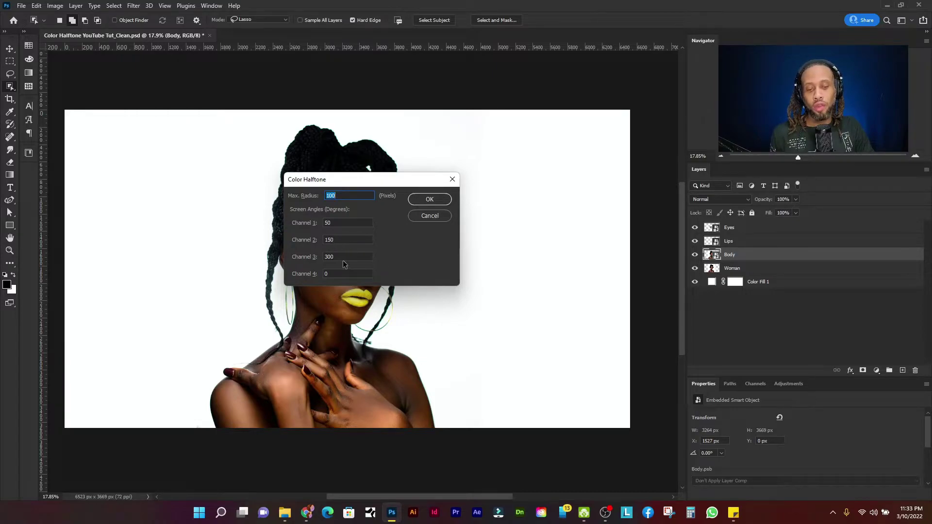
left_click(427, 201)
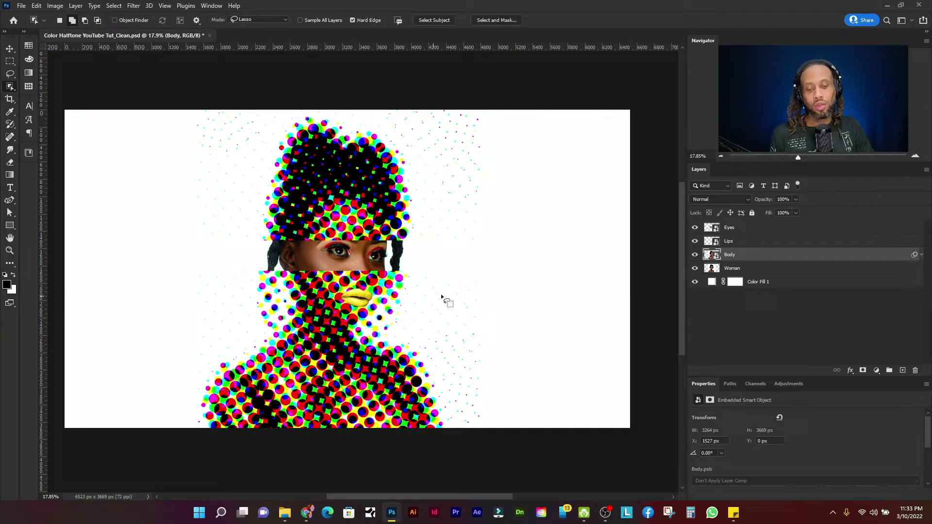
left_click(921, 254)
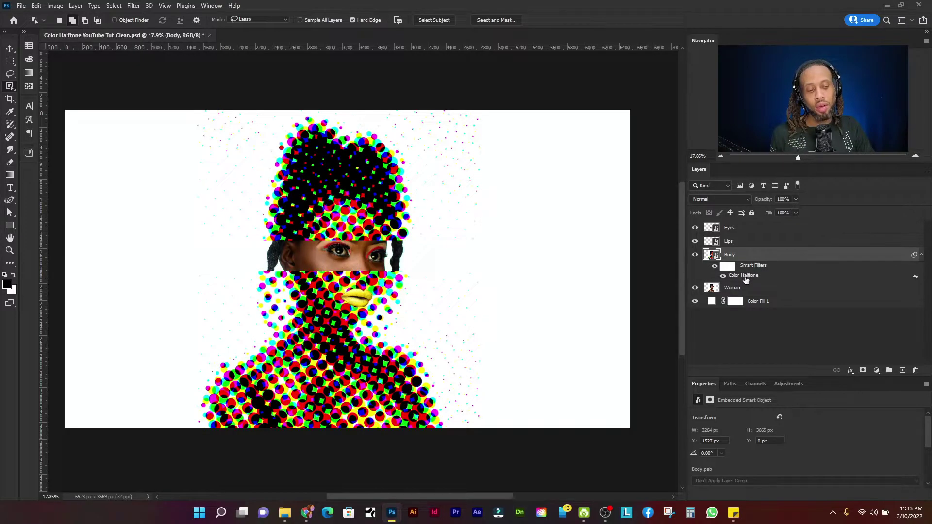
double_click(745, 277)
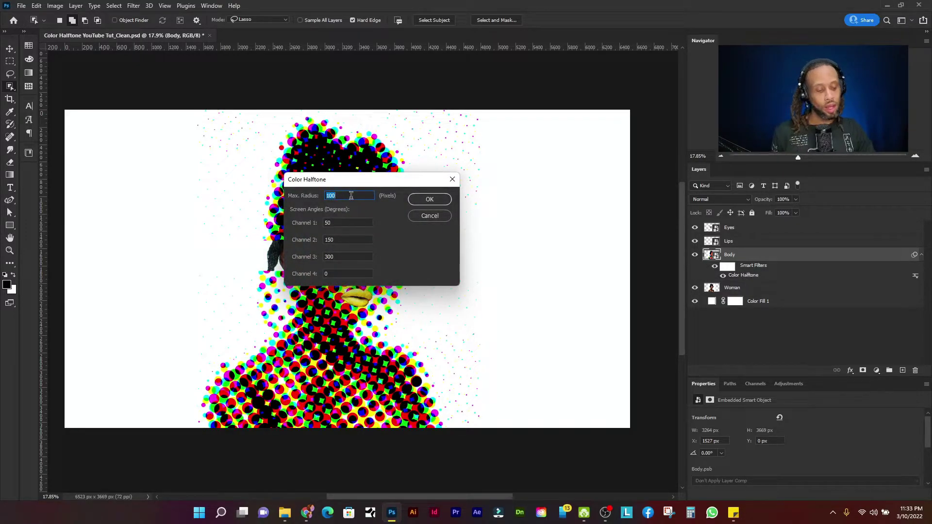
type("50")
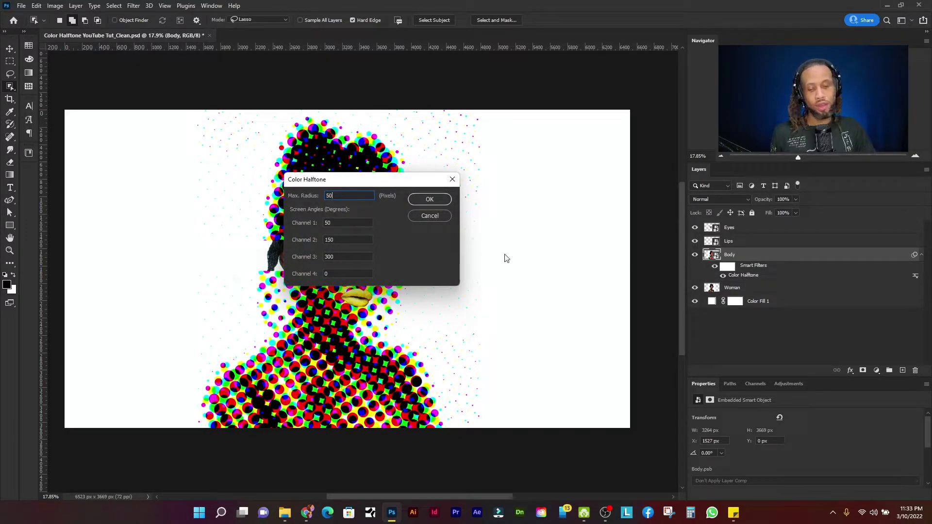
left_click(430, 199)
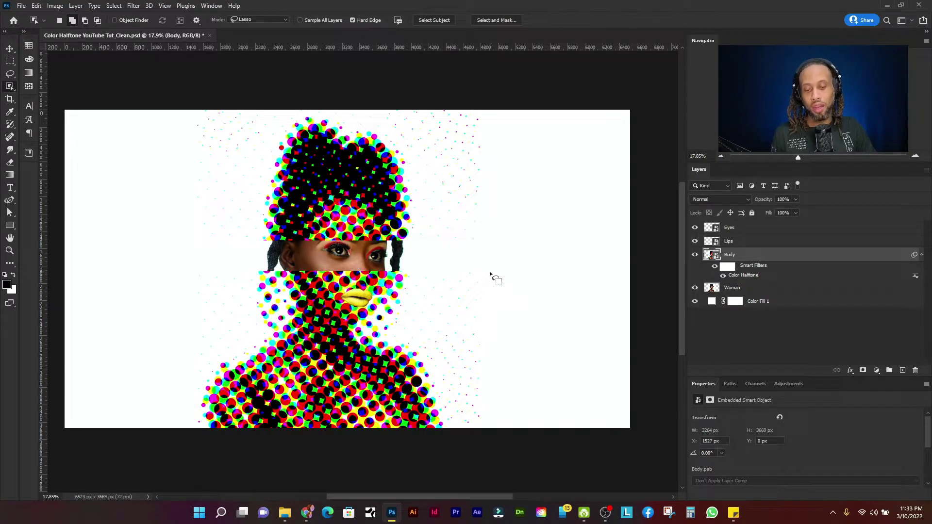
Reapply the 50-pixel Color Halftone filter to the Lips layer and confirm its settings
left_click(921, 255)
left_click(767, 246)
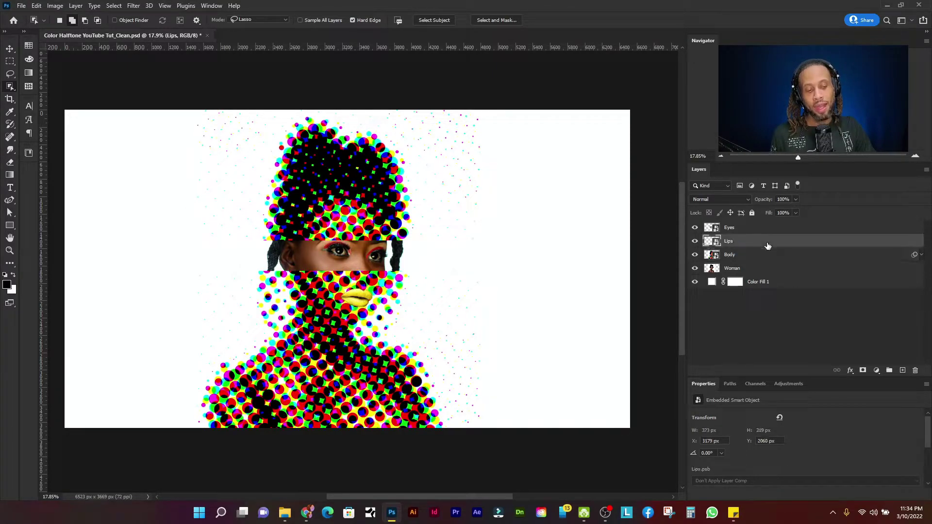
key("ctrl+alt+f")
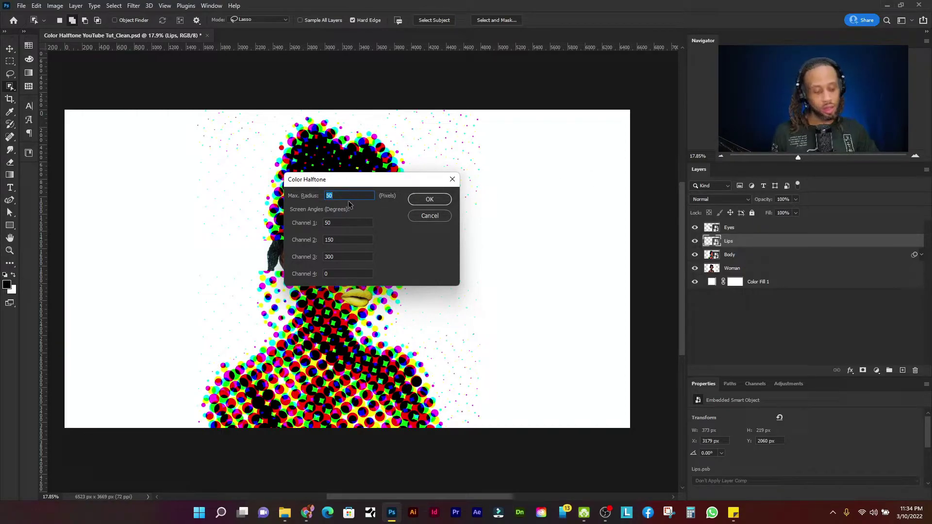
left_click(430, 199)
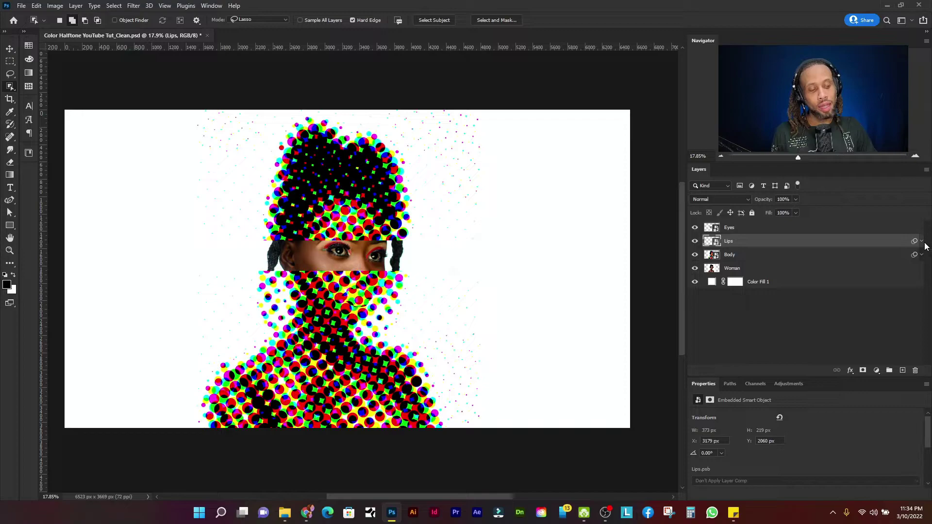
left_click(921, 243)
double_click(742, 260)
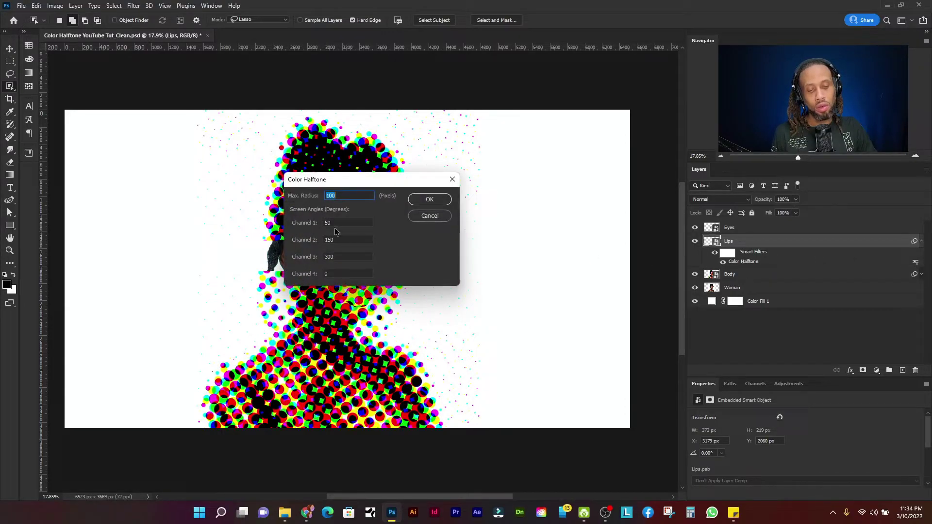
left_click(429, 200)
Apply the same Color Halftone filter to the Eyes layer
left_click(752, 234)
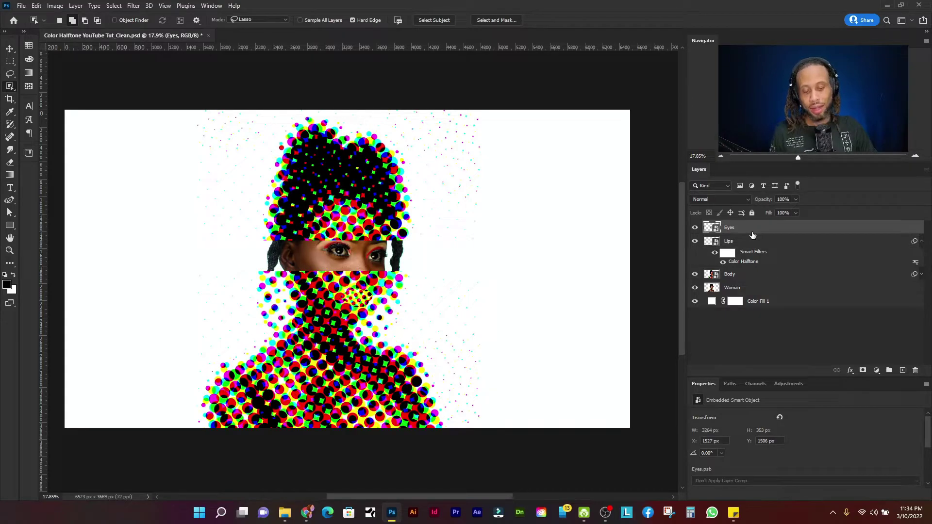
key("ctrl+alt+f")
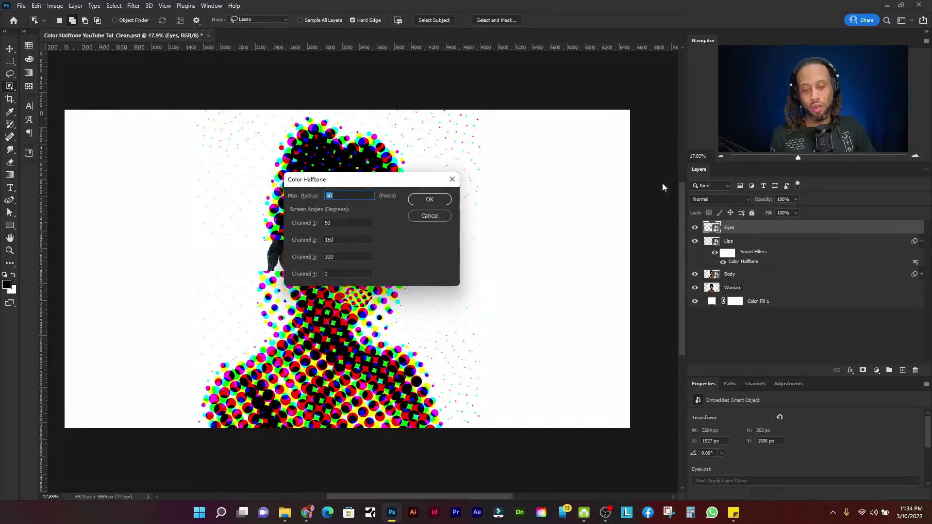
left_click(434, 199)
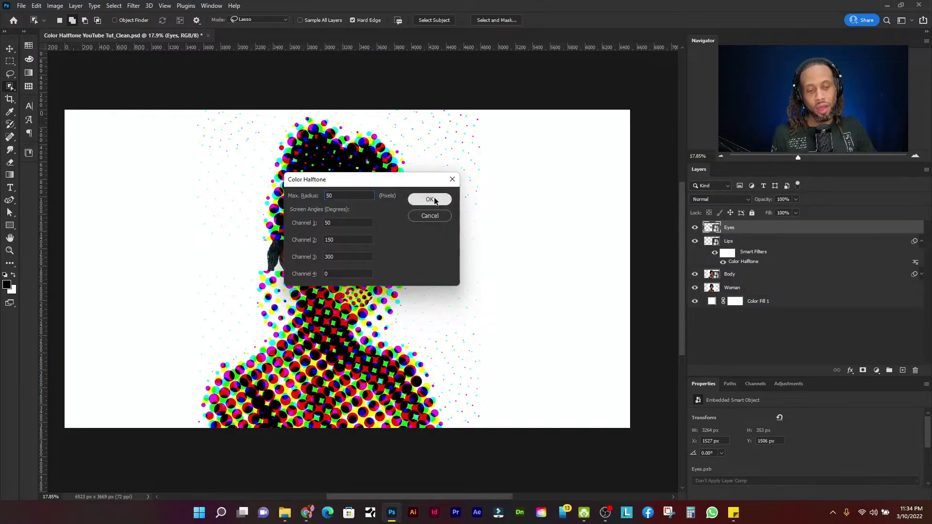
left_click(921, 241)
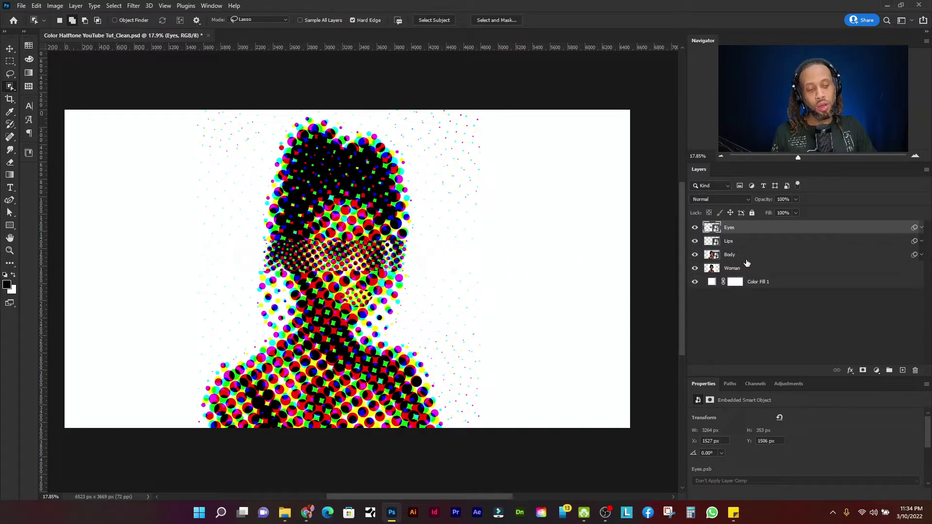
Add a layer mask to Body and drag a linear gradient up from the bottom to fade dots at the neck
left_click(748, 256)
left_click(862, 370)
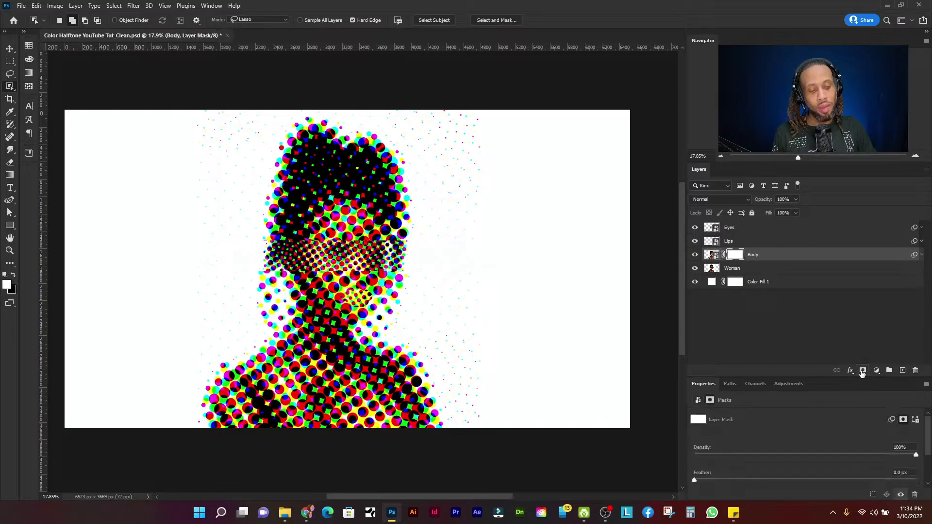
key("g")
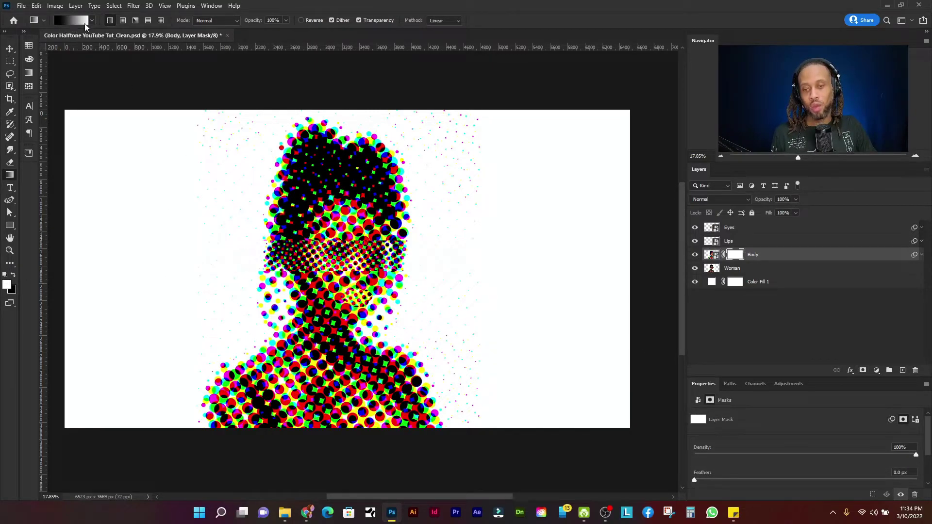
key("x")
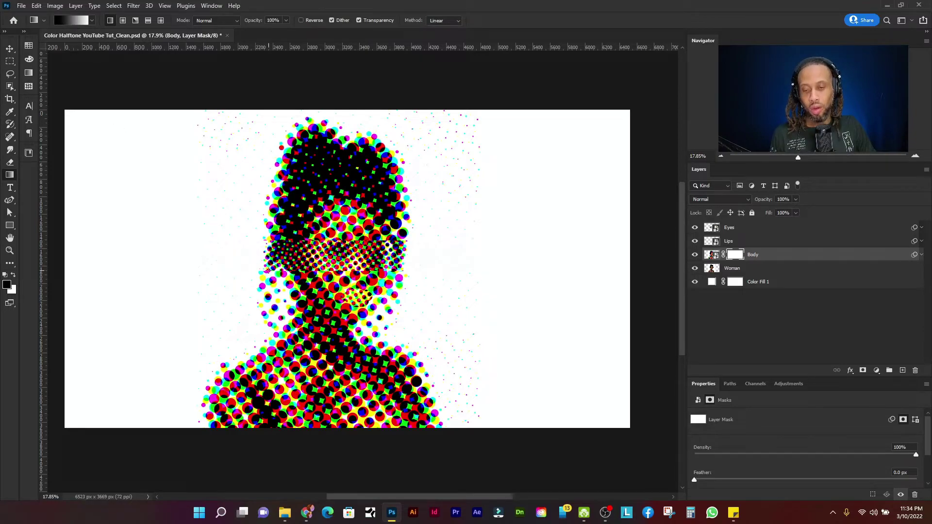
key("x")
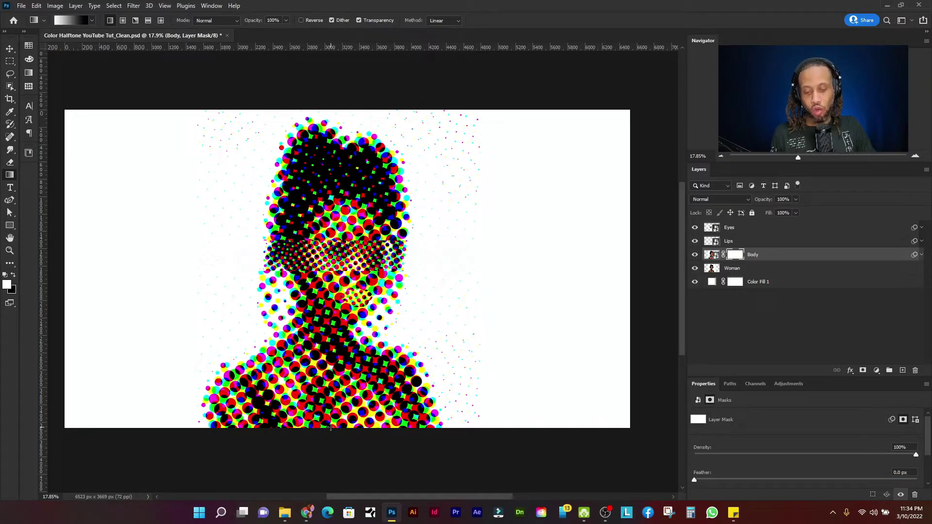
left_click_drag(330, 427, 317, 328)
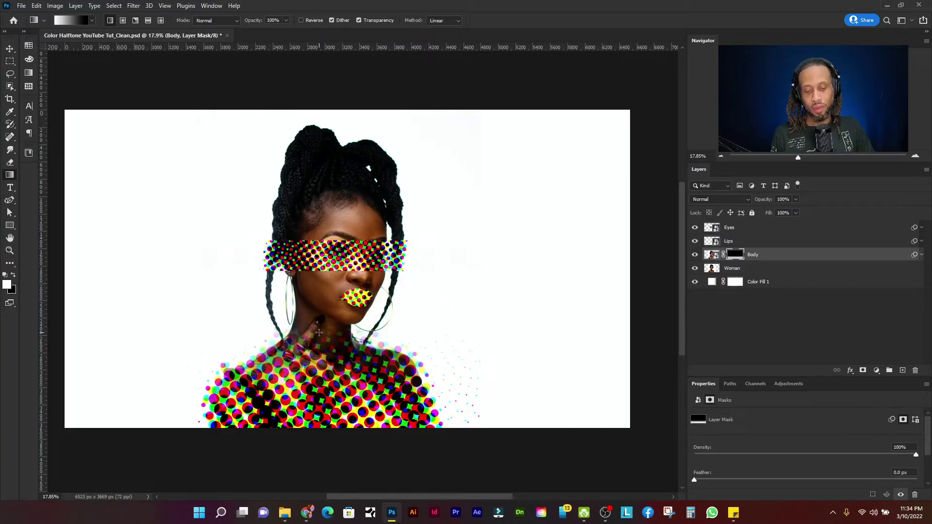
left_click_drag(326, 426, 311, 314)
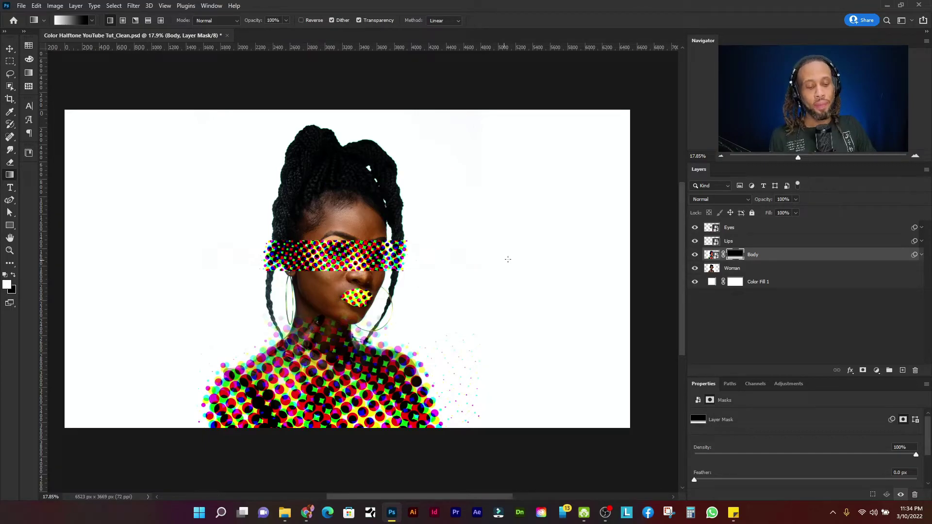
Set the Lips layer to Darker Color, comparing it with Normal via undo and redo
left_click(757, 241)
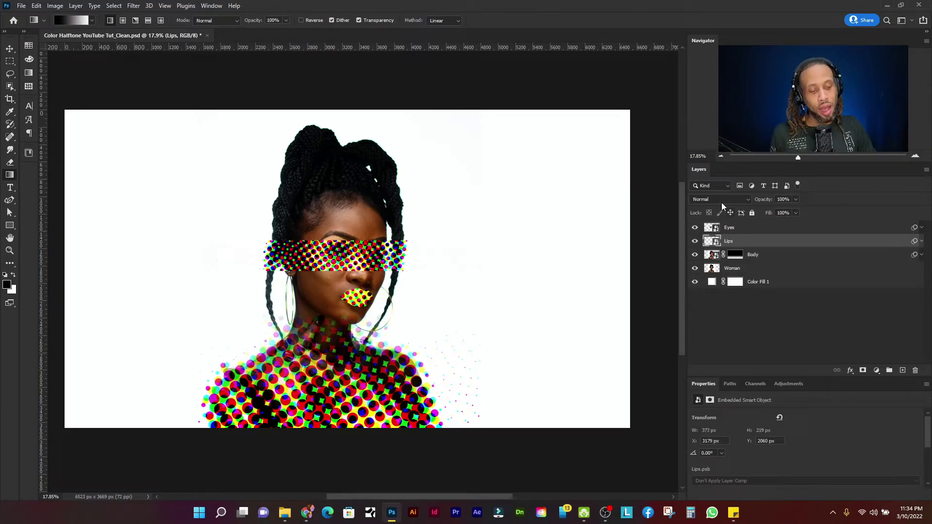
left_click(706, 201)
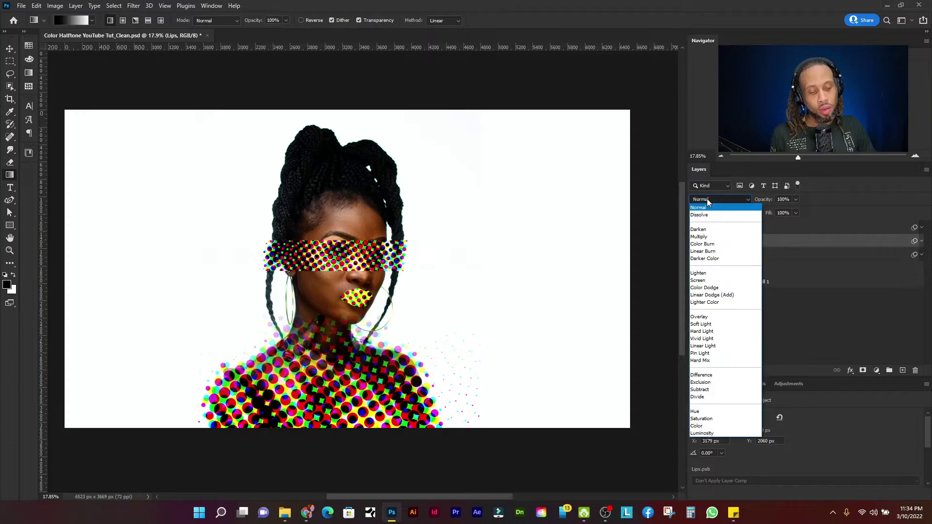
left_click(710, 258)
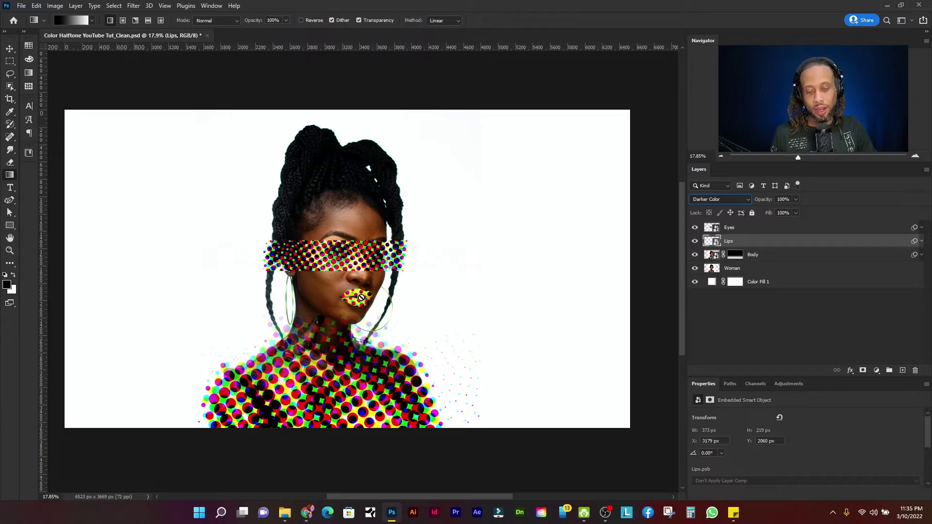
left_click(10, 49)
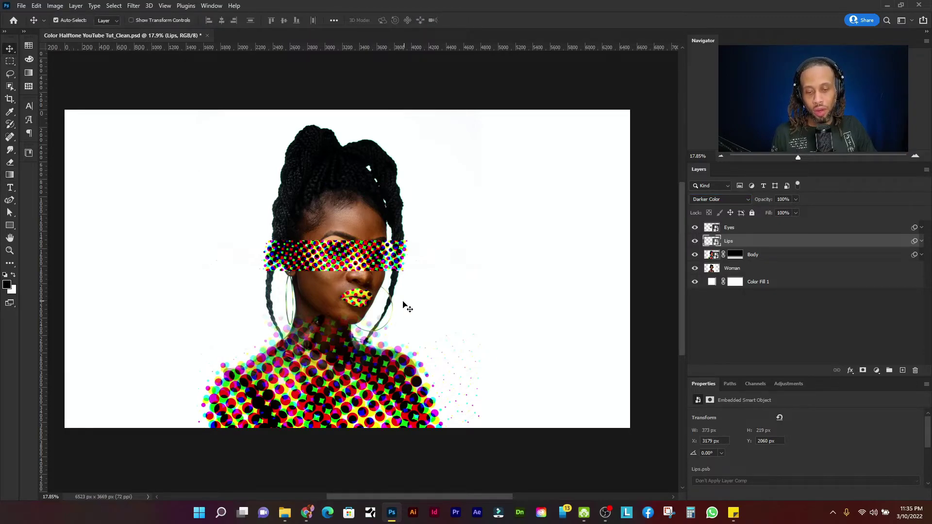
scroll(359, 300, "up", 5)
key("ctrl+z")
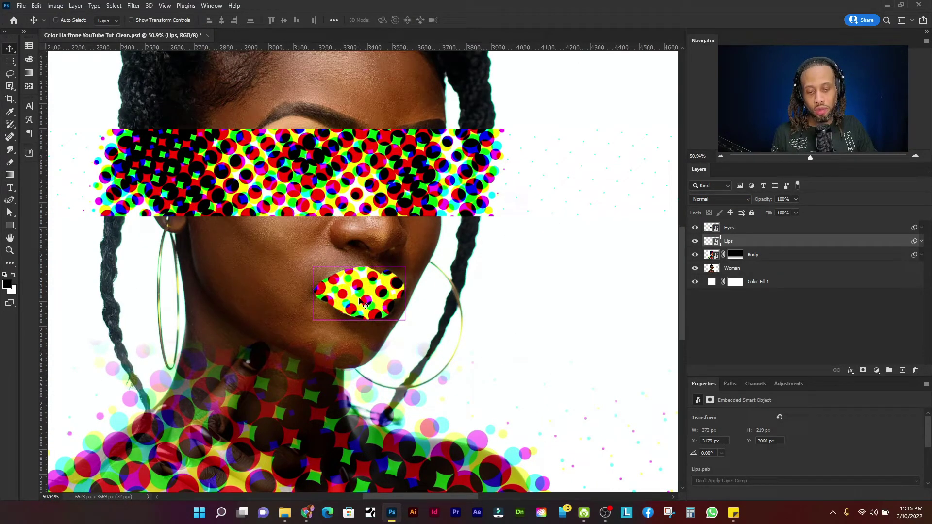
key("ctrl+shift+z")
scroll(359, 301, "down", 2)
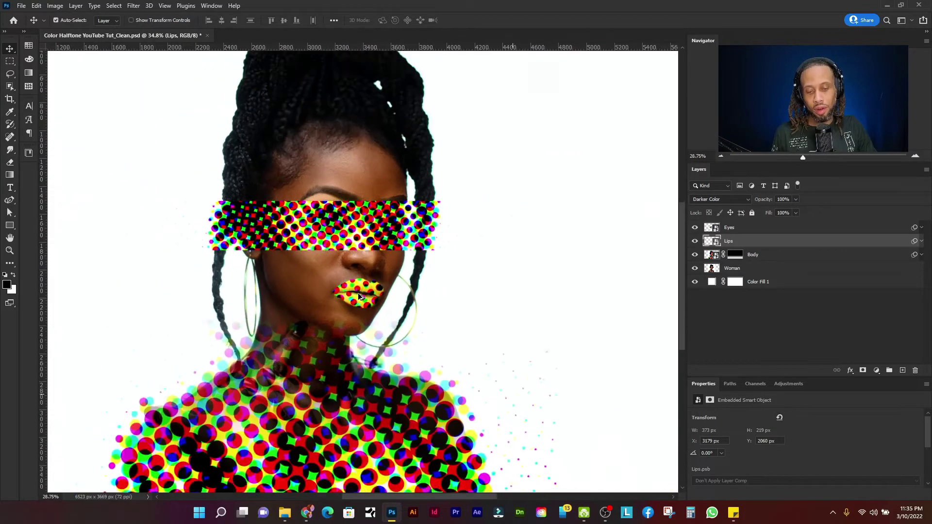
scroll(359, 296, "down", 2)
Select the Eyes layer to change its blend mode
left_click(749, 231)
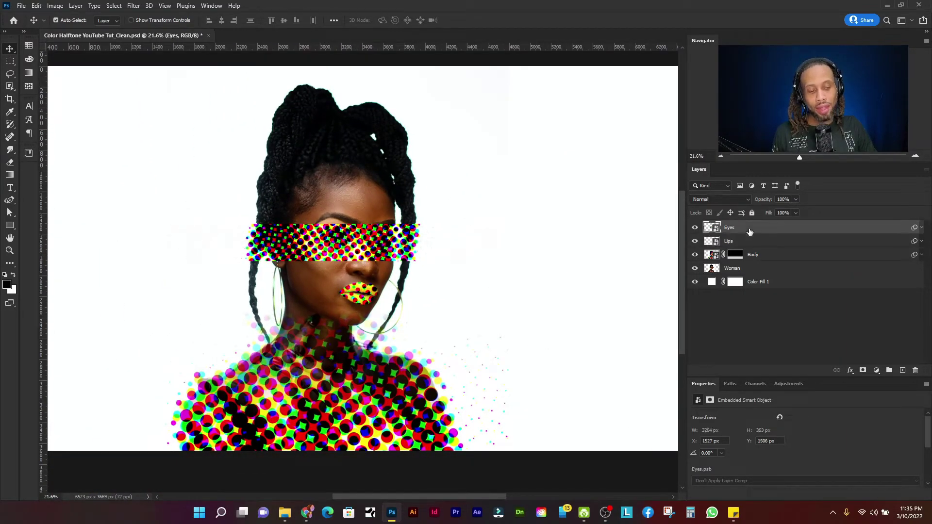